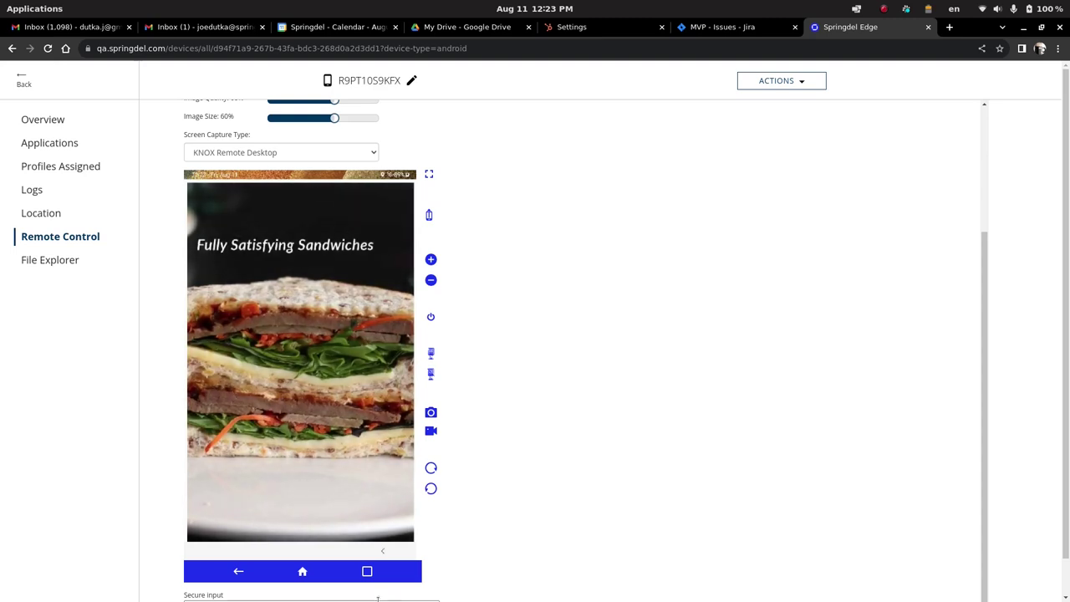
Switch to the KIOSK-HTML/Slideshow folder in Files and inspect SlideShowBuilder_01.py and option01.jpg.
mouse_move(567, 589)
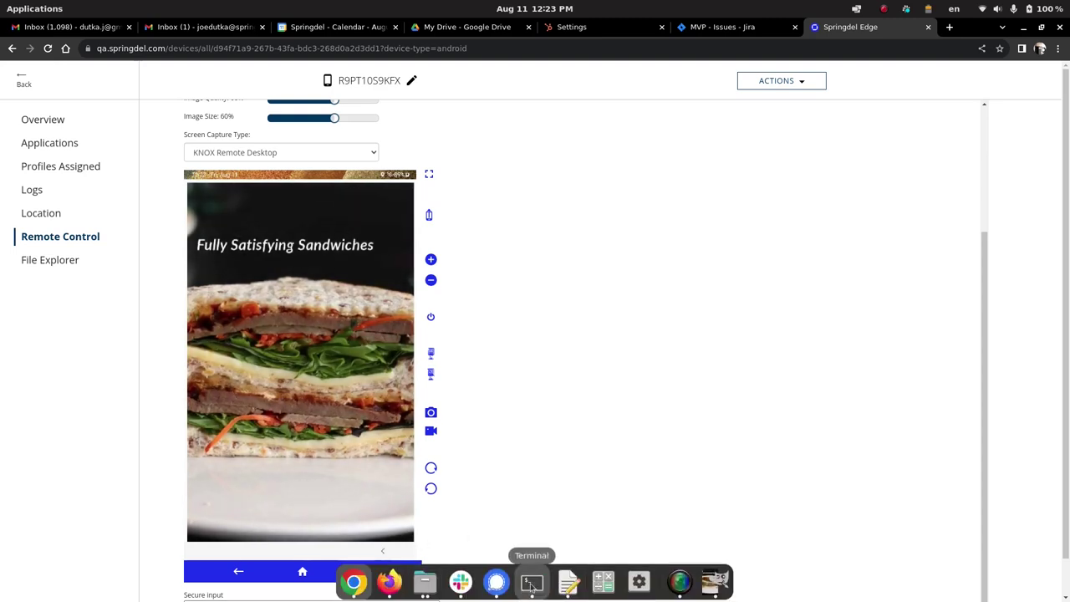
key(alt+Tab)
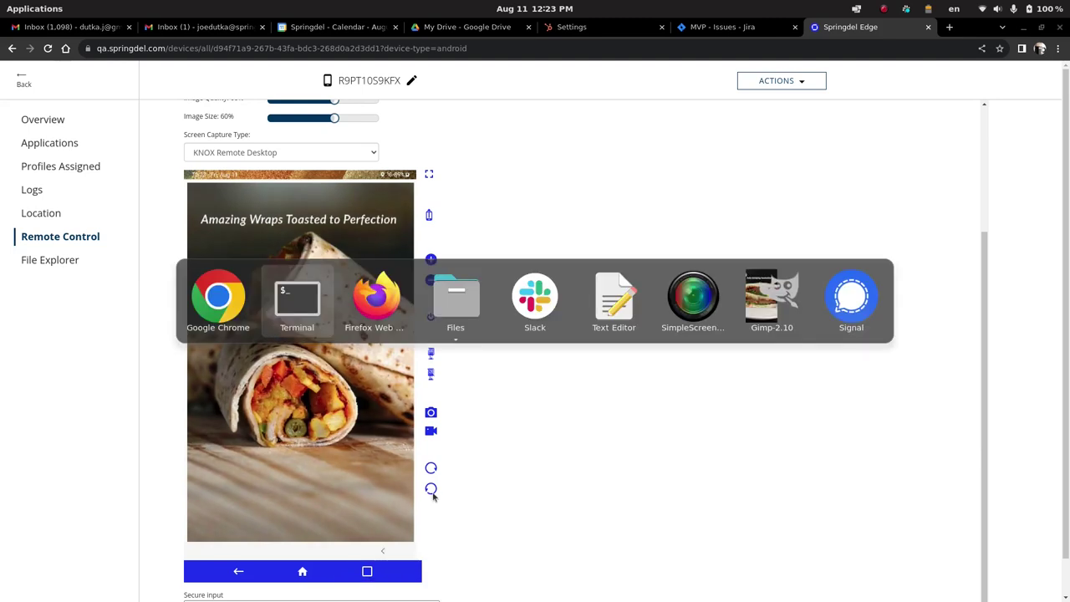
key(alt+Tab)
key(alt+Tab)
click(430, 458)
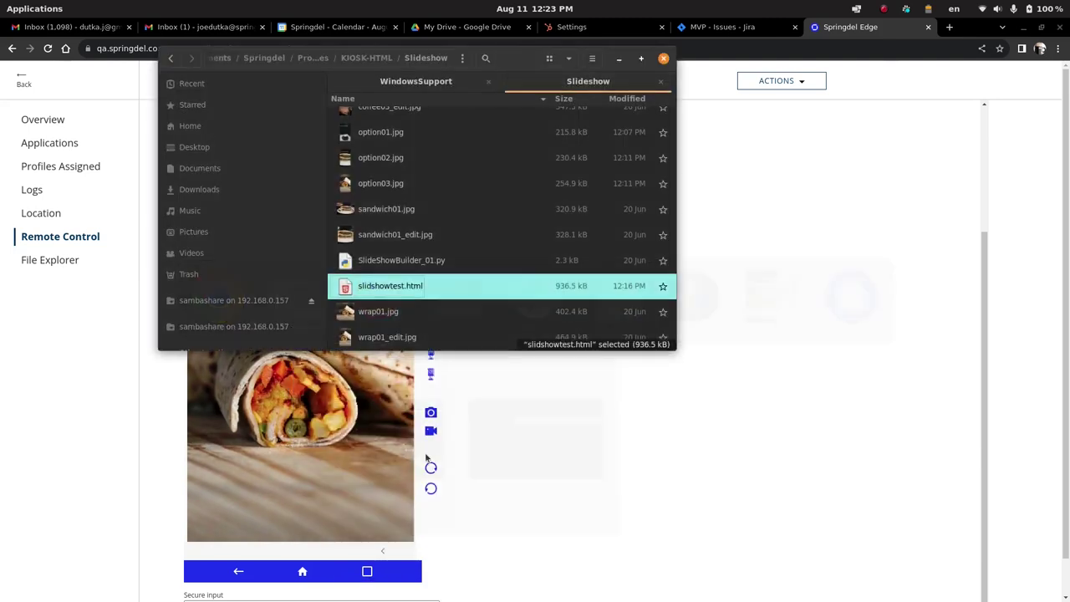
scroll(432, 268, up, 2)
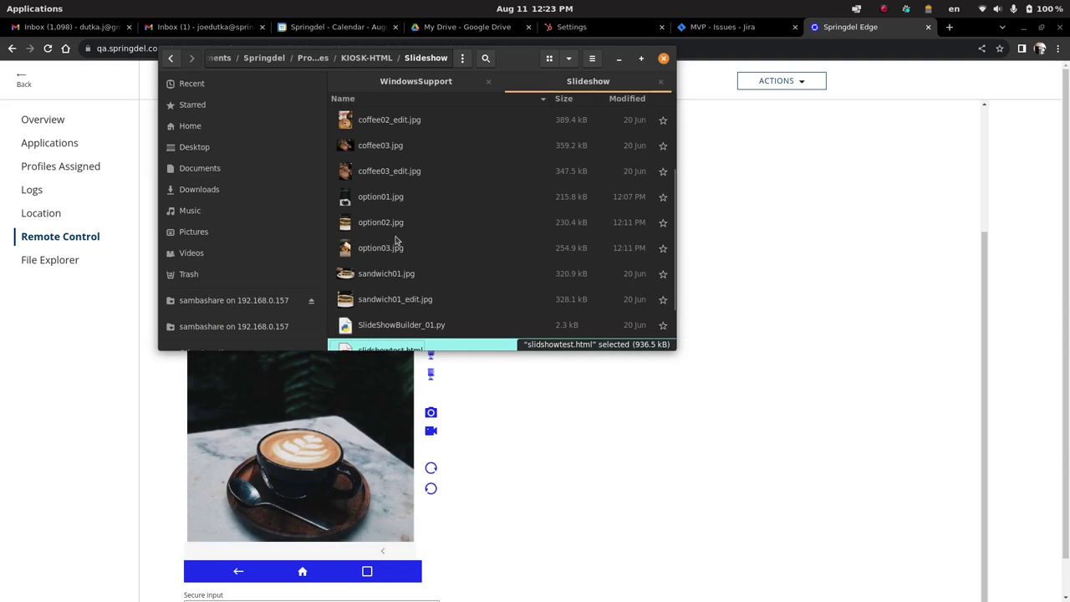
scroll(397, 259, down, 3)
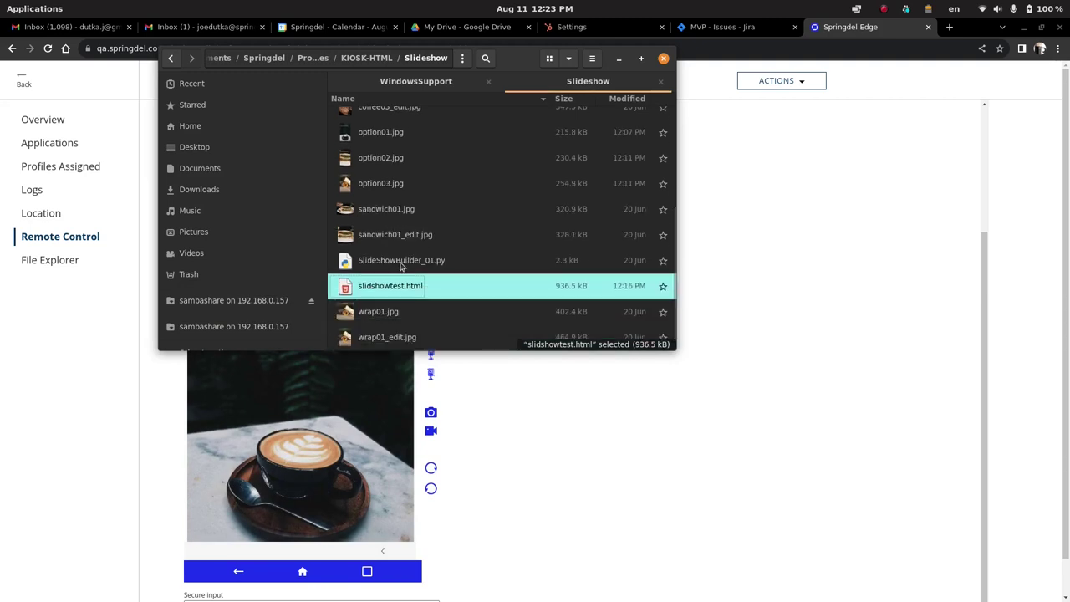
click(394, 261)
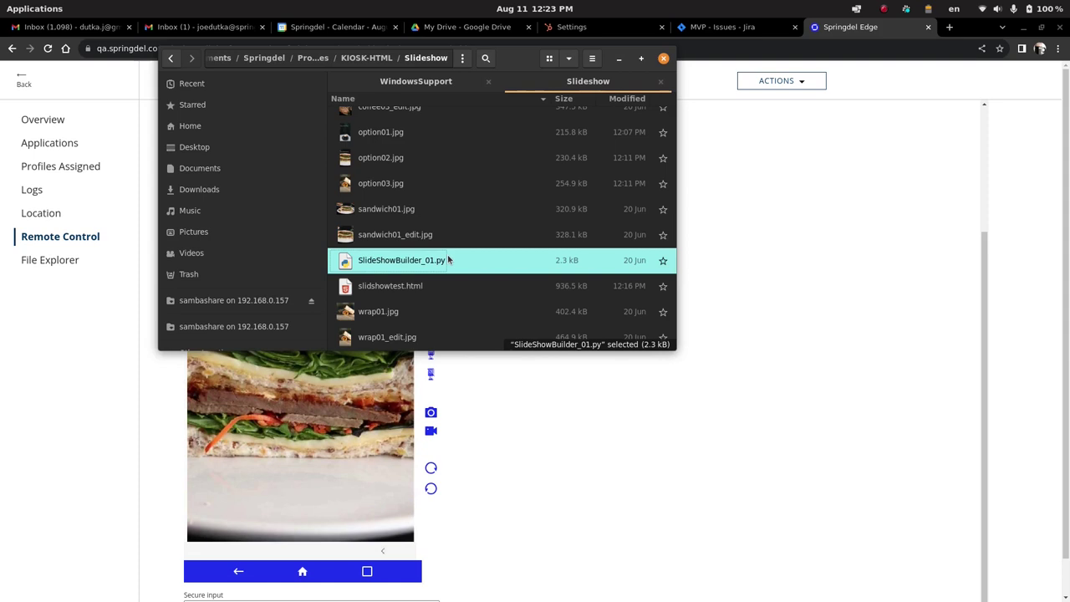
scroll(382, 145, up, 2)
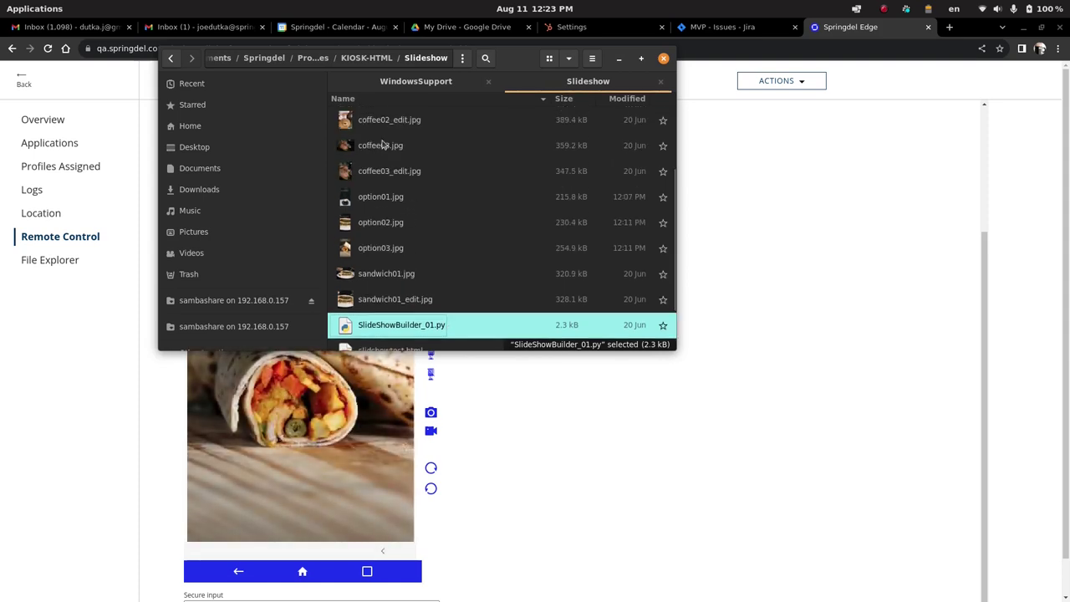
click(390, 200)
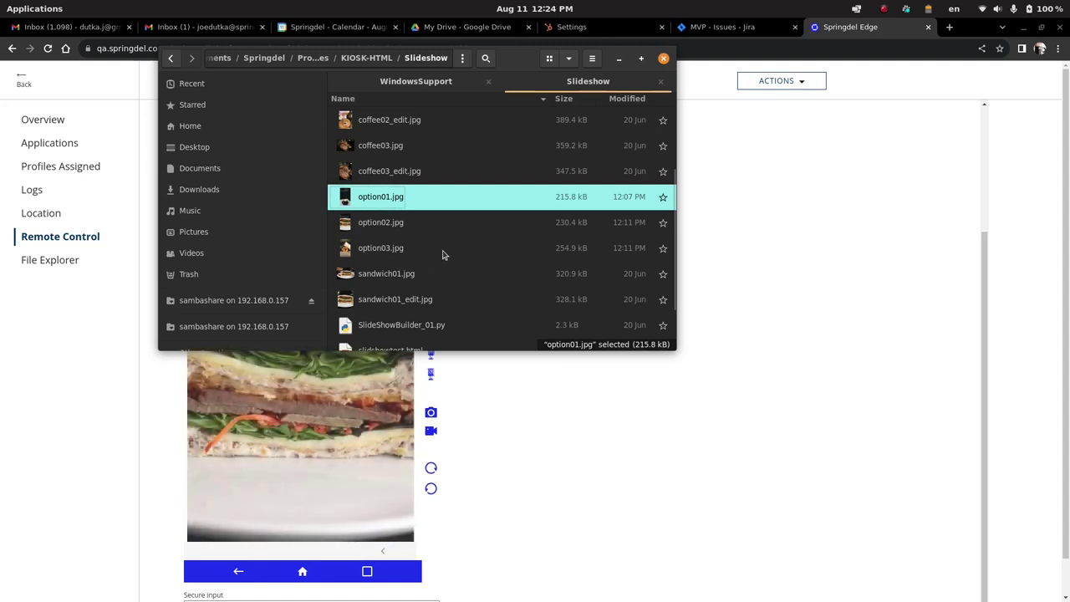
scroll(460, 270, down, 1)
Clear the terminal and launch python3 SlideShowBuilder_01.py.
mouse_move(535, 561)
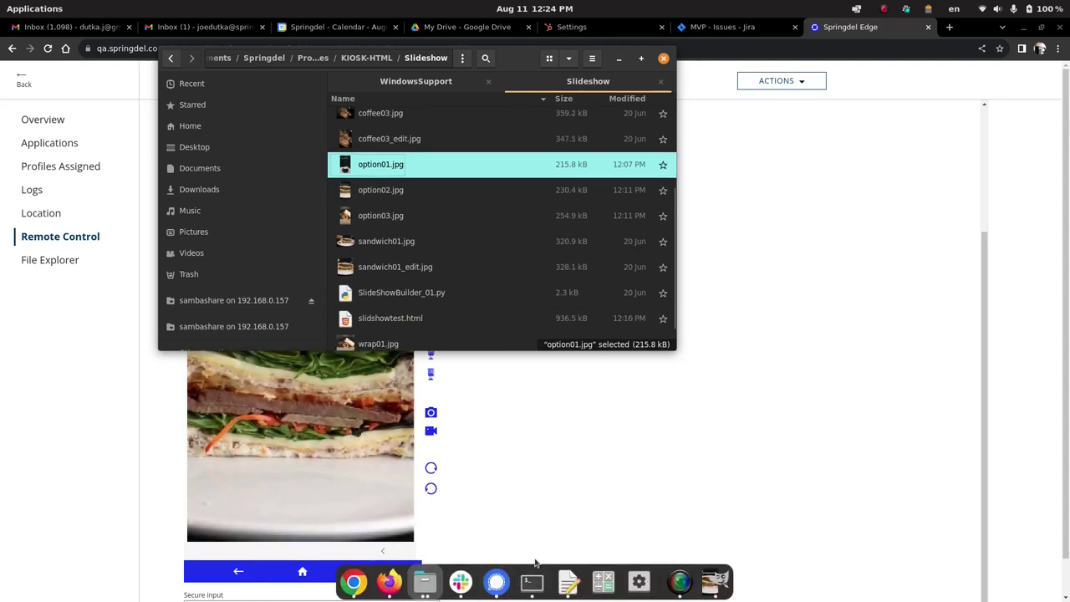
click(531, 581)
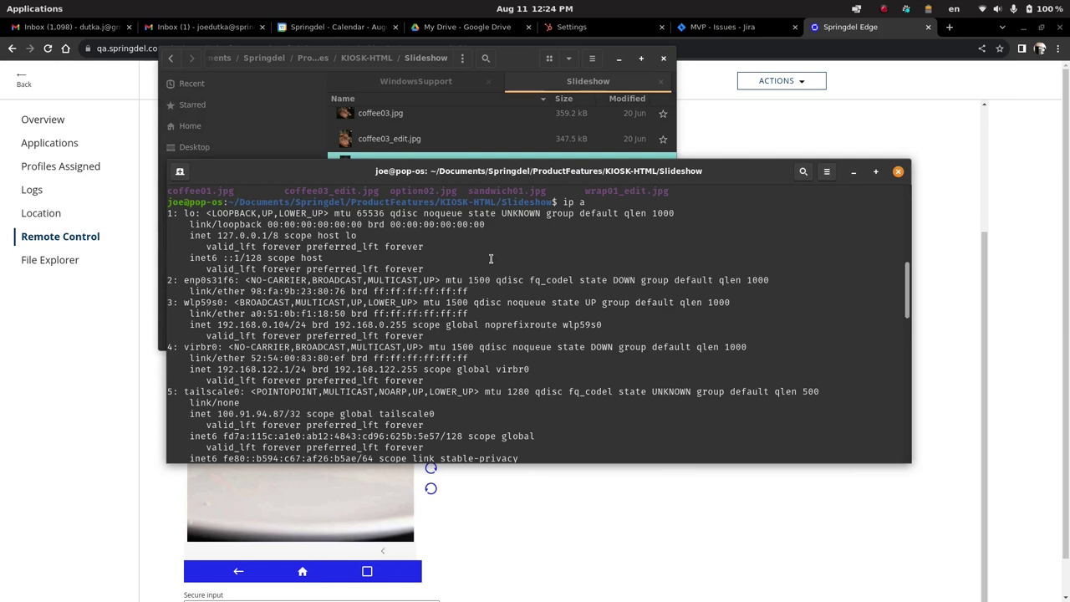
text(clea)
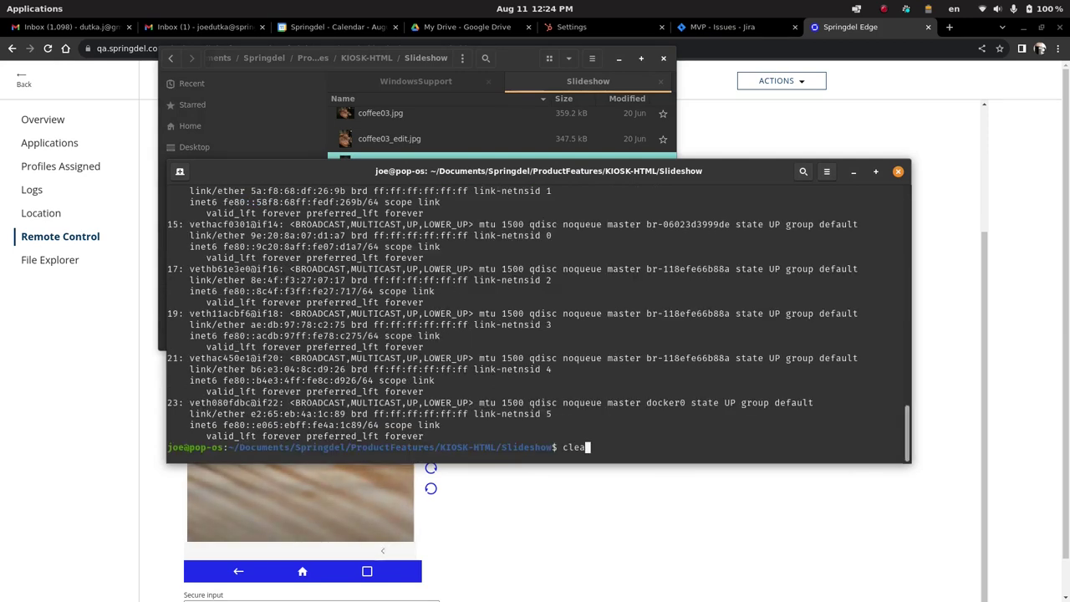
text(r)
key(Return)
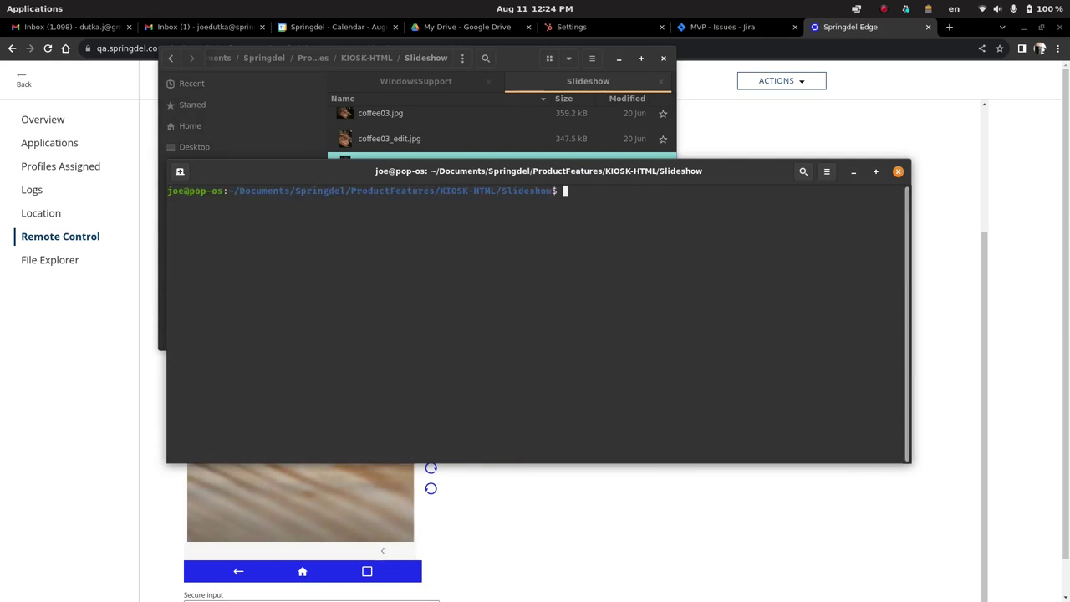
text(pyhton)
key(BackSpace)
key(BackSpace)
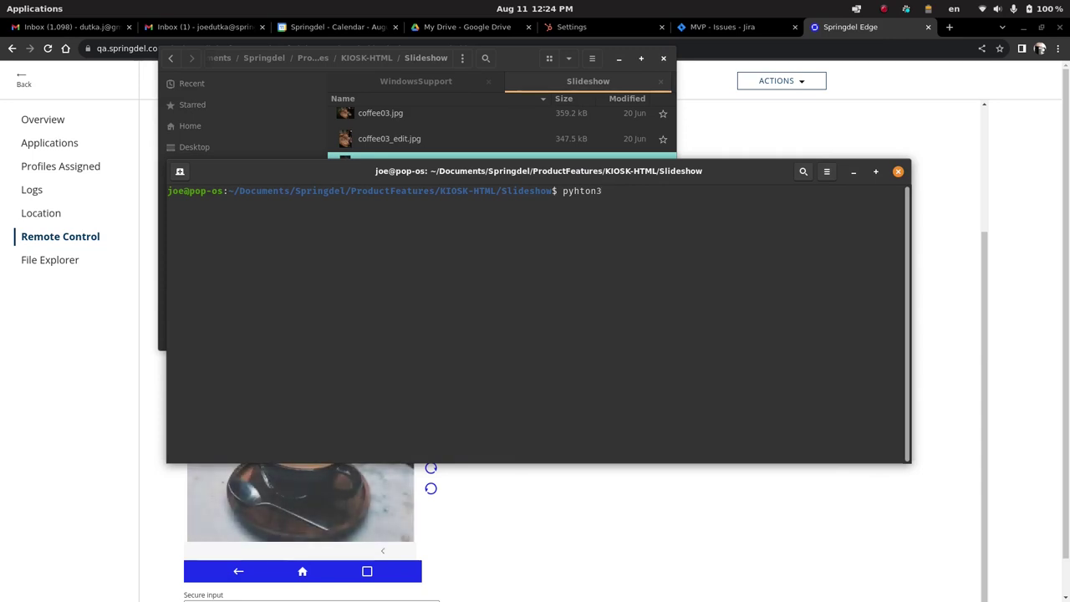
key(BackSpace)
key(BackSpace)
text(th)
key(BackSpace)
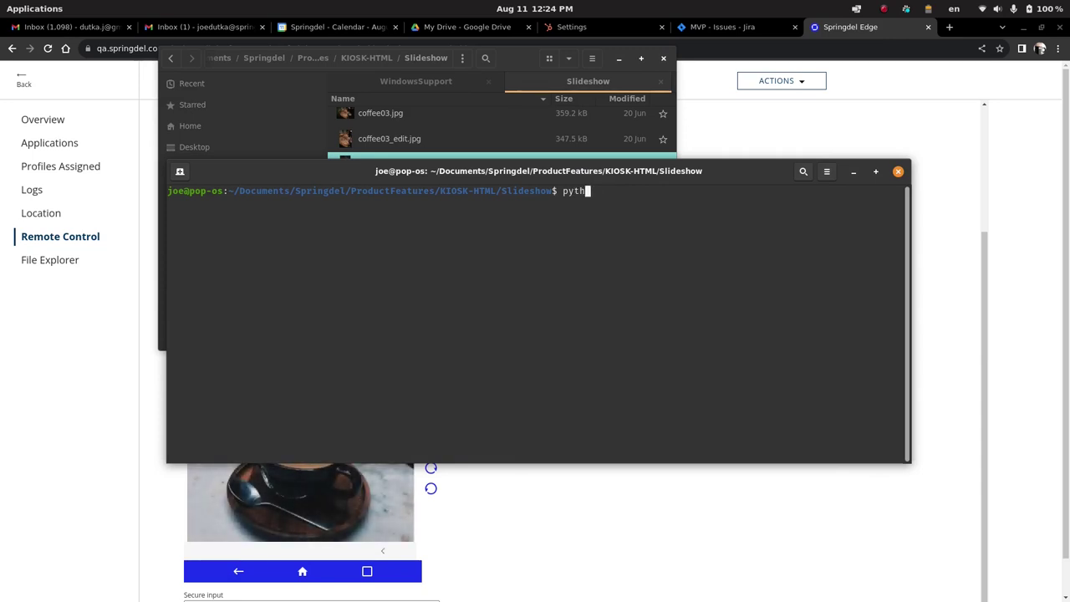
text(hon)
key(BackSpace)
text(3 Slid)
key(BackSpace)
key(BackSpace)
key(BackSpace)
text(lide)
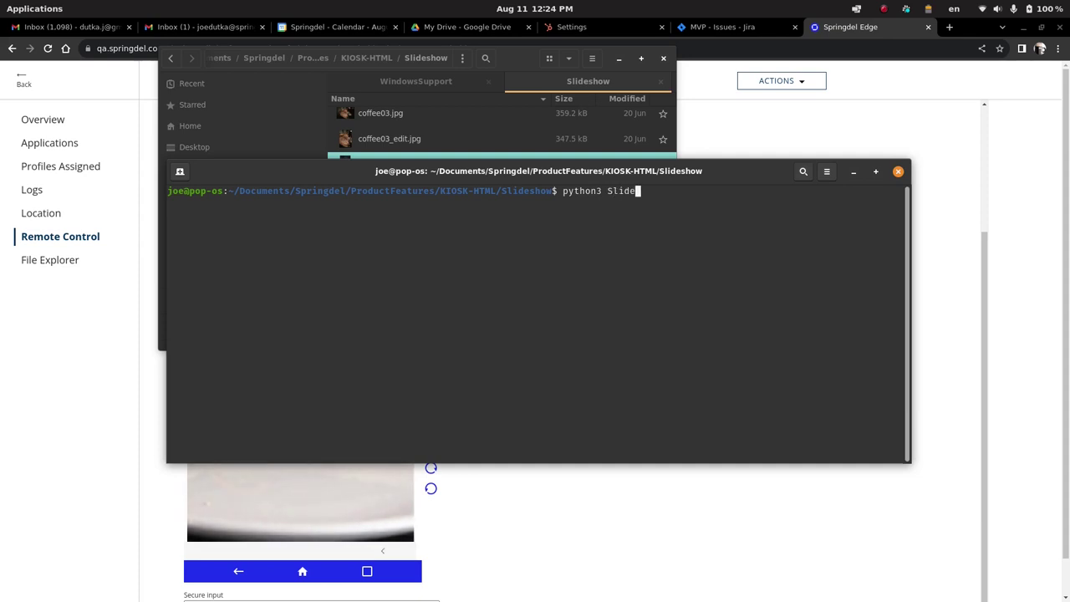
key(Tab)
key(Return)
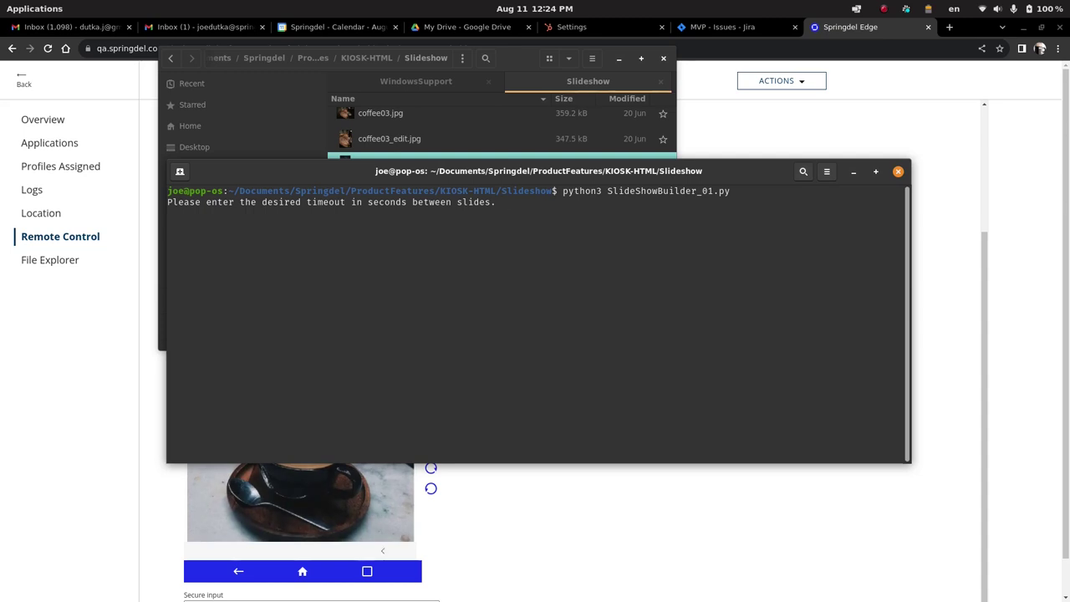
Enter a 6-second slide time, add option01.jpg, option02.jpg and option03.jpg, then finish with Q.
text(6)
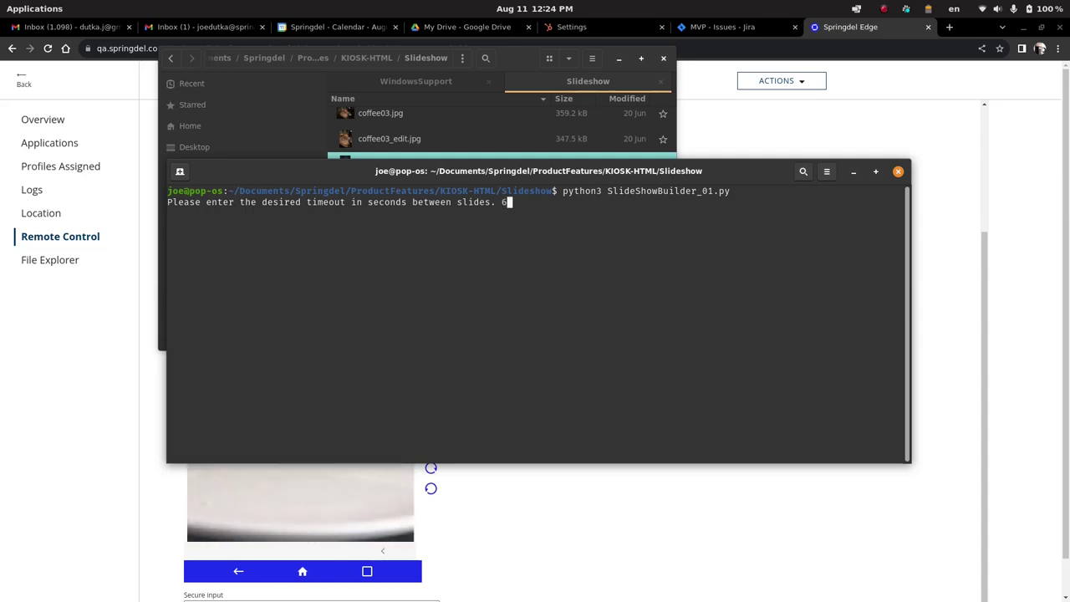
key(Return)
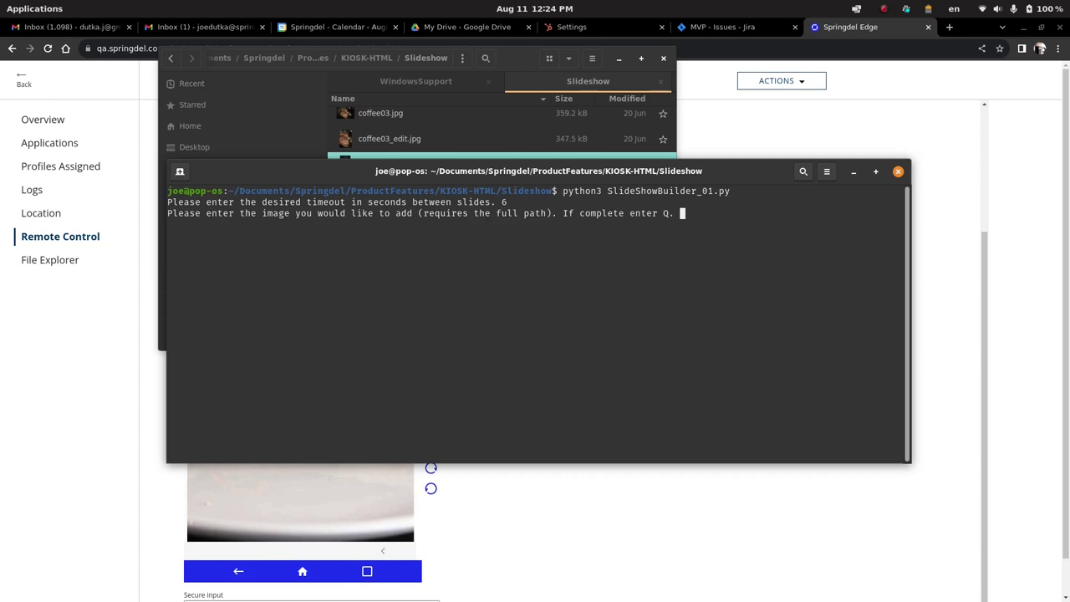
text(option01.jpg)
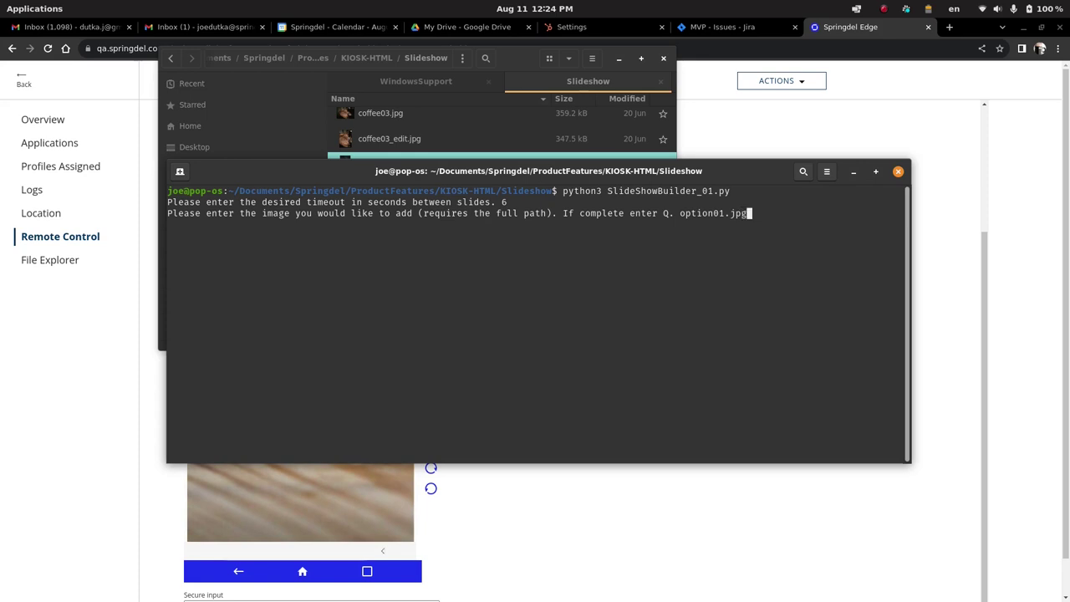
key(Return)
text(op)
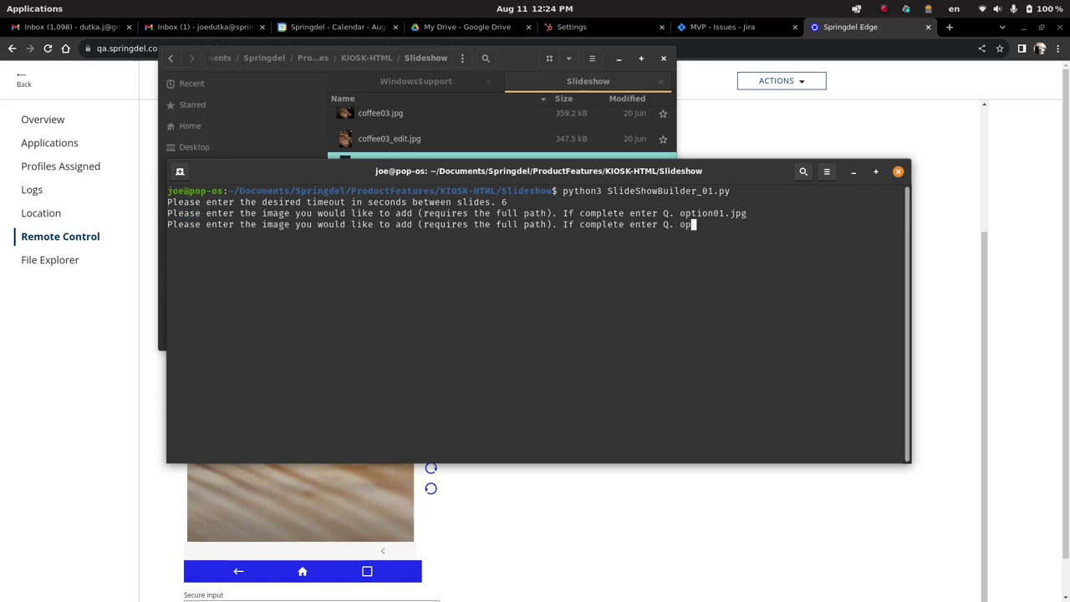
text(tion02.jpg)
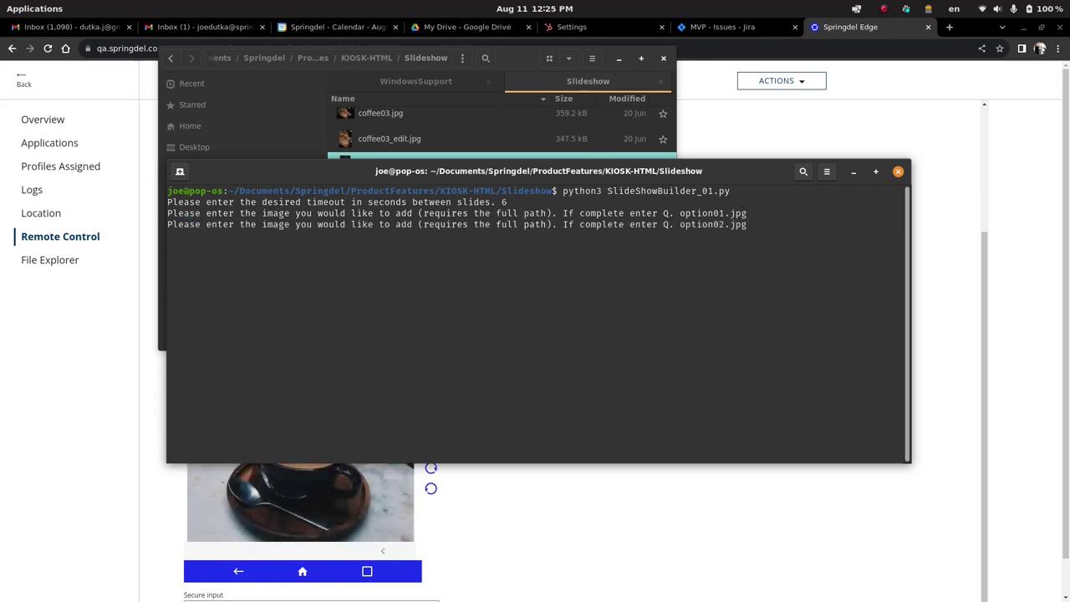
key(Return)
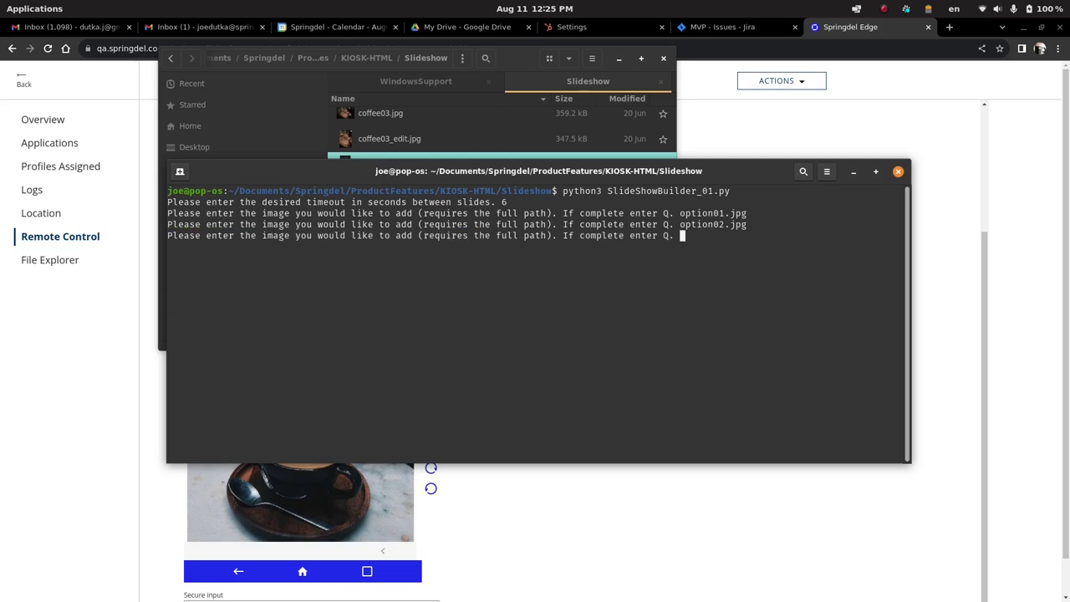
text(option03.jpg)
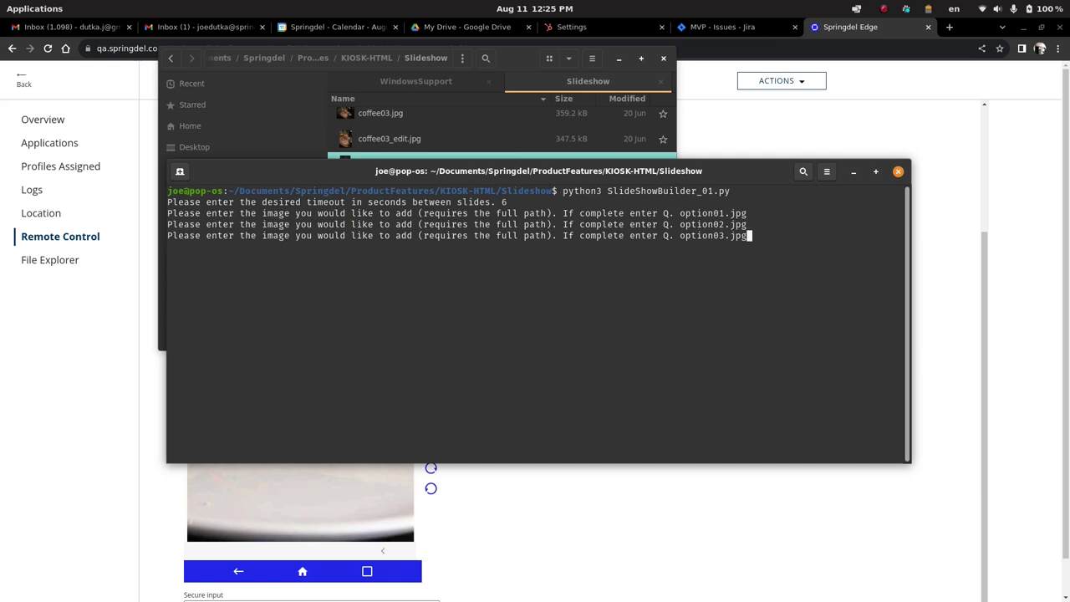
key(Return)
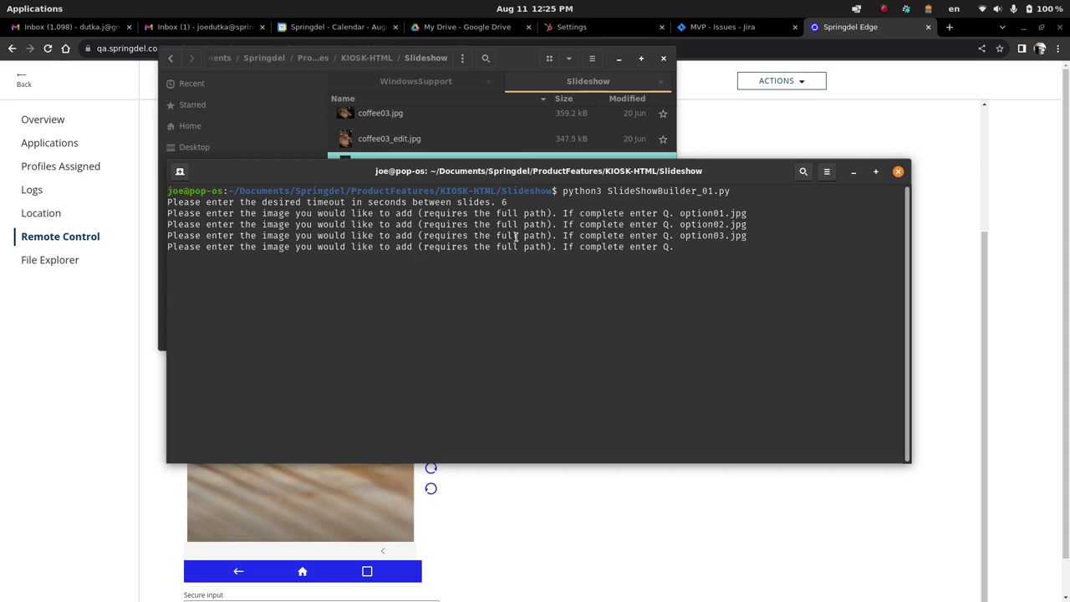
drag(562, 246, 673, 245)
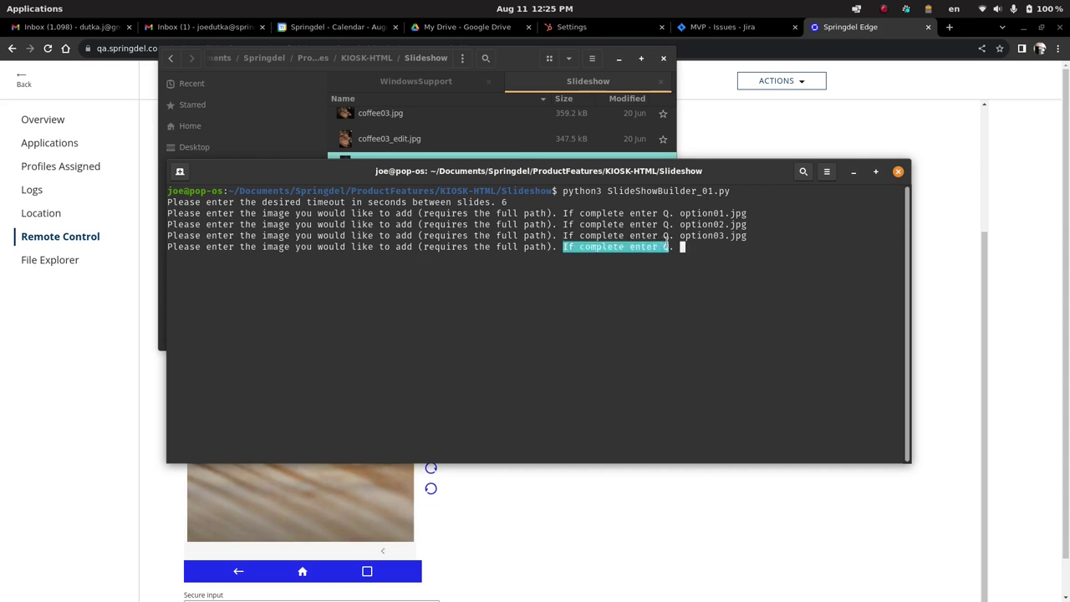
click(673, 245)
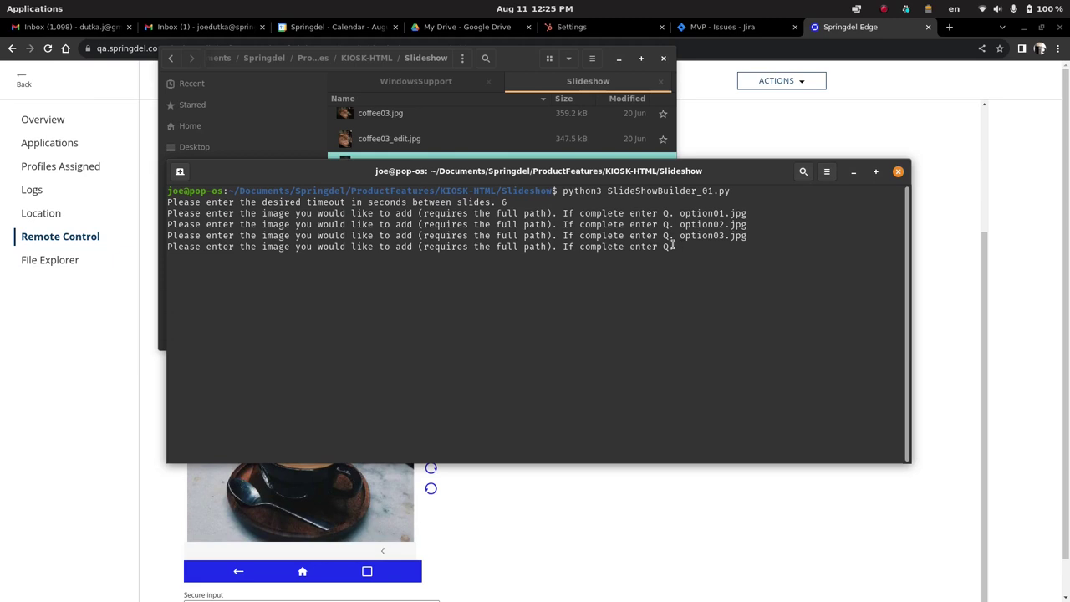
text(Q)
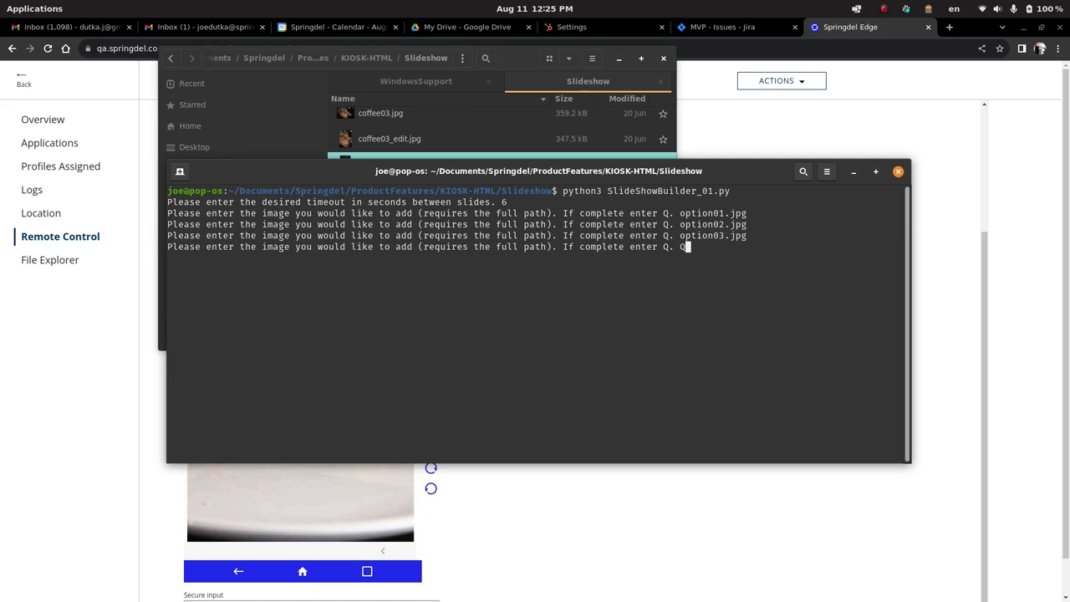
key(Return)
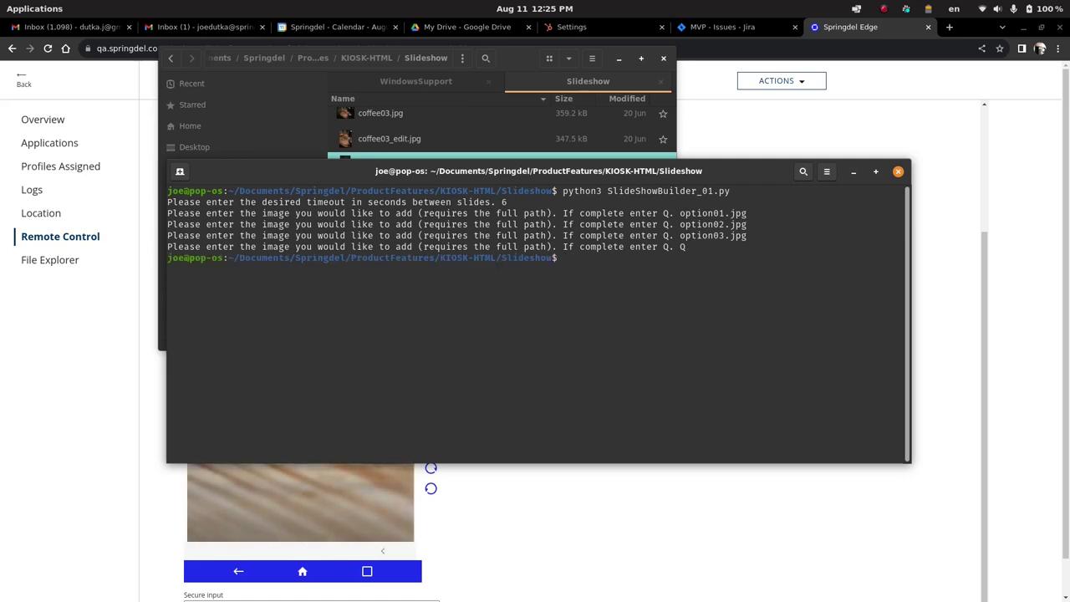
Rename output.html to quicktest.html with mv, listing the folder before and after.
text(ls)
key(Return)
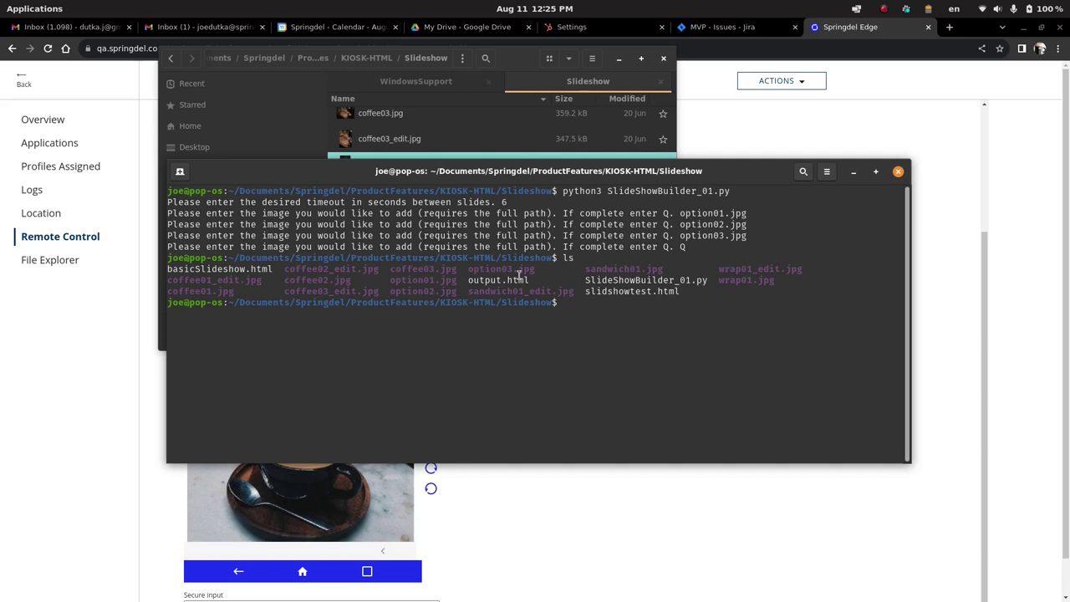
drag(467, 280, 536, 281)
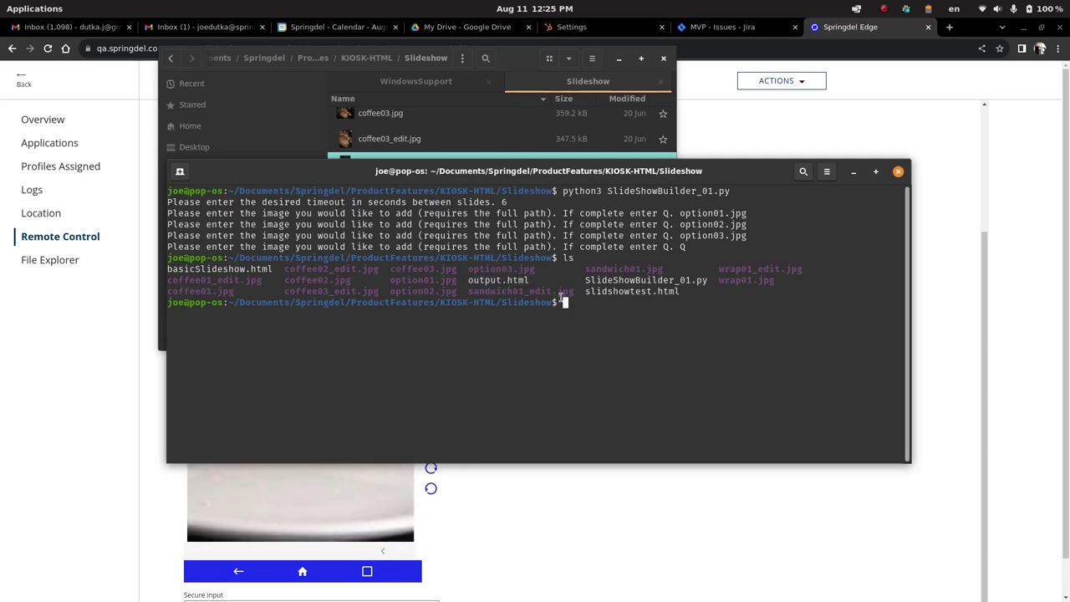
text(mv output.html )
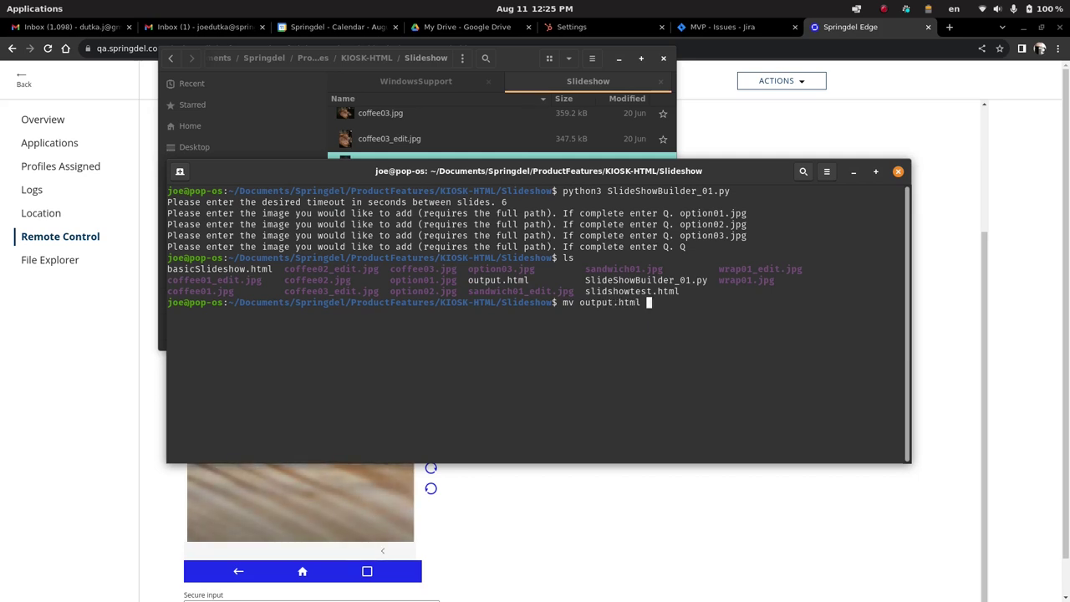
text(quicktest.html)
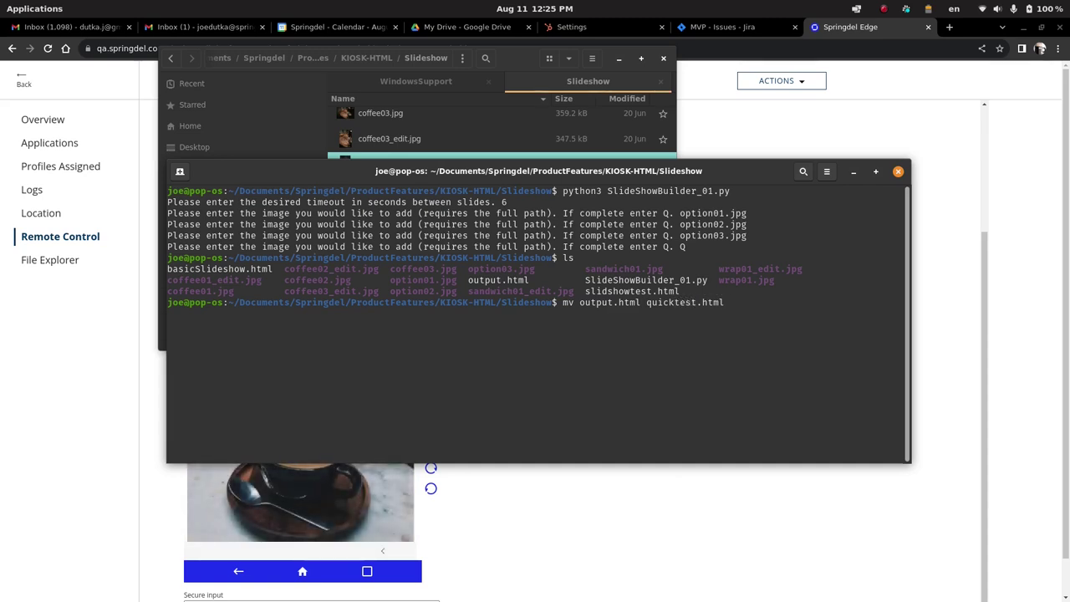
key(Return)
text(ls)
key(Return)
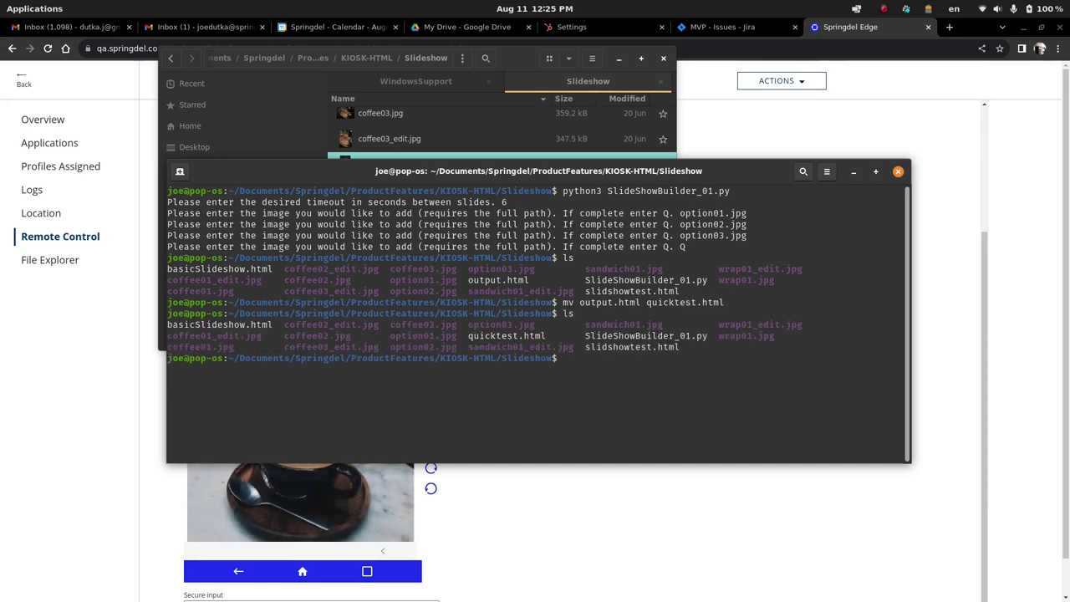
Back in Devices under My Fleets, create a new fleet named 'slideshow'.
click(745, 137)
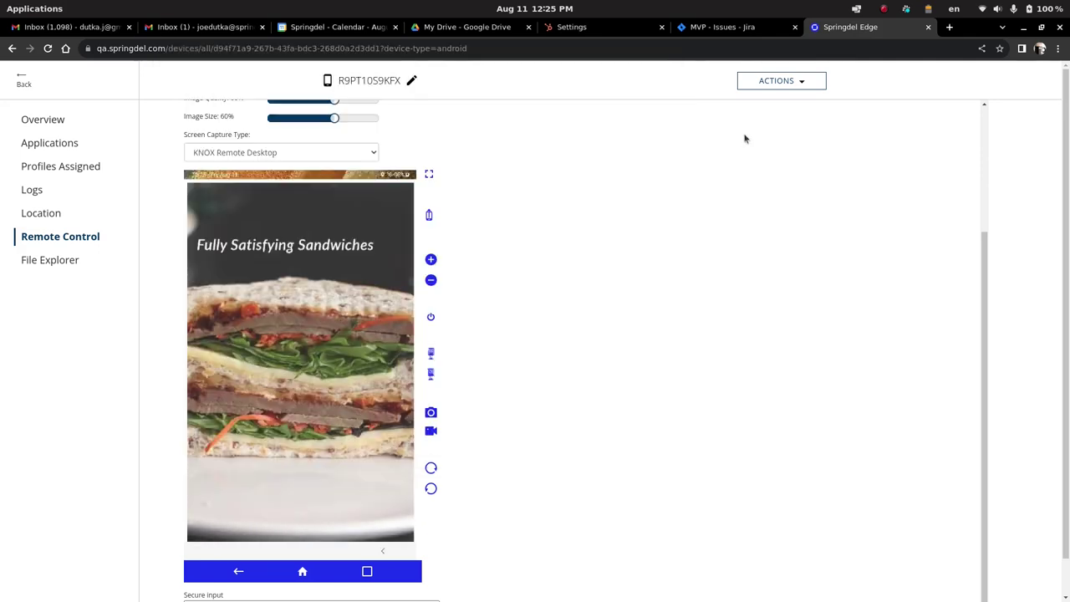
click(24, 80)
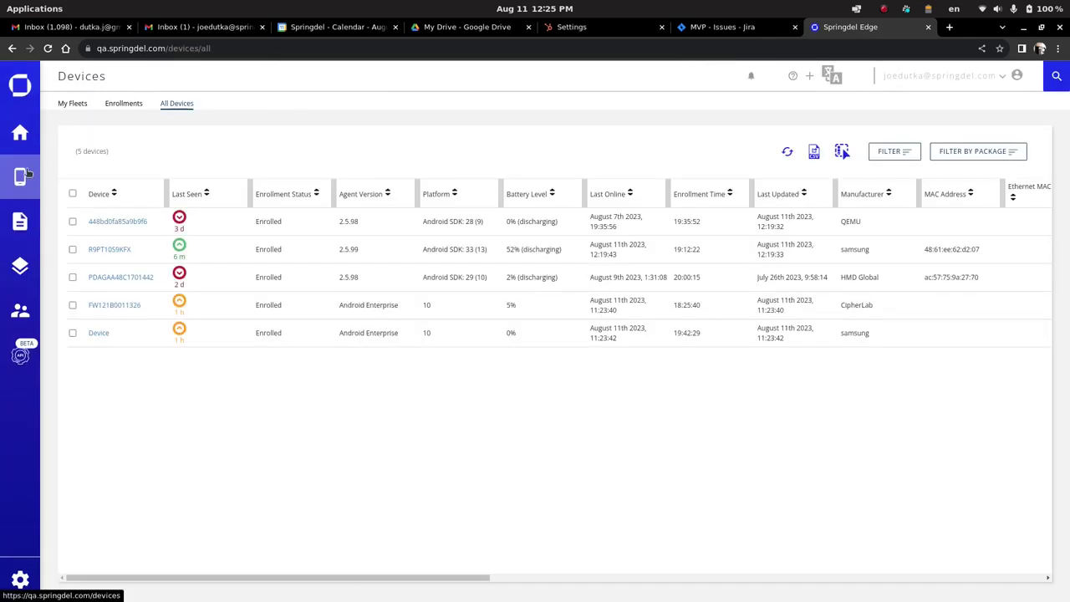
click(72, 105)
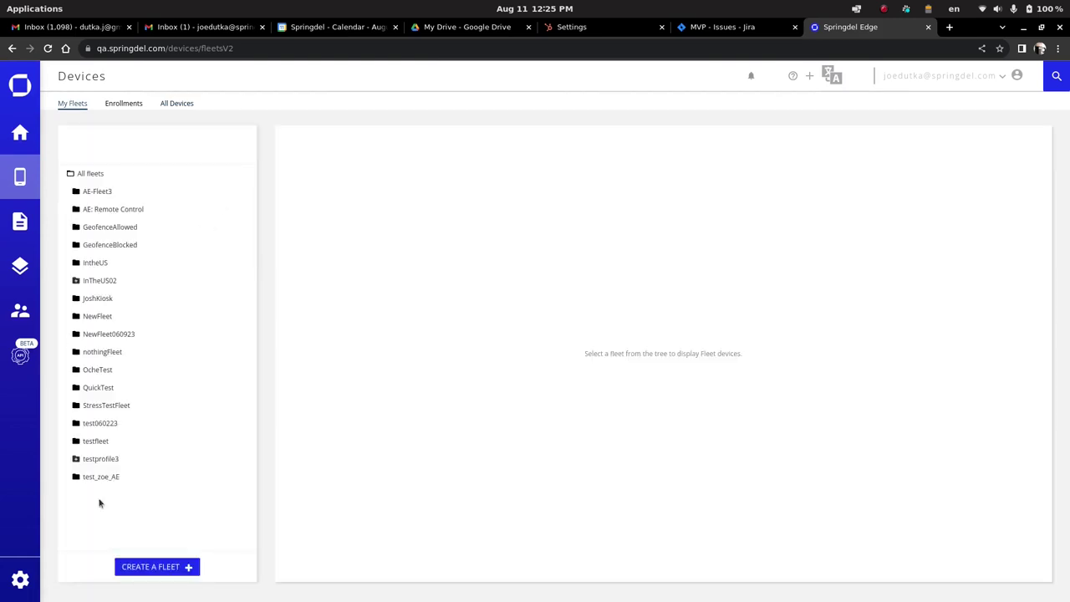
click(150, 565)
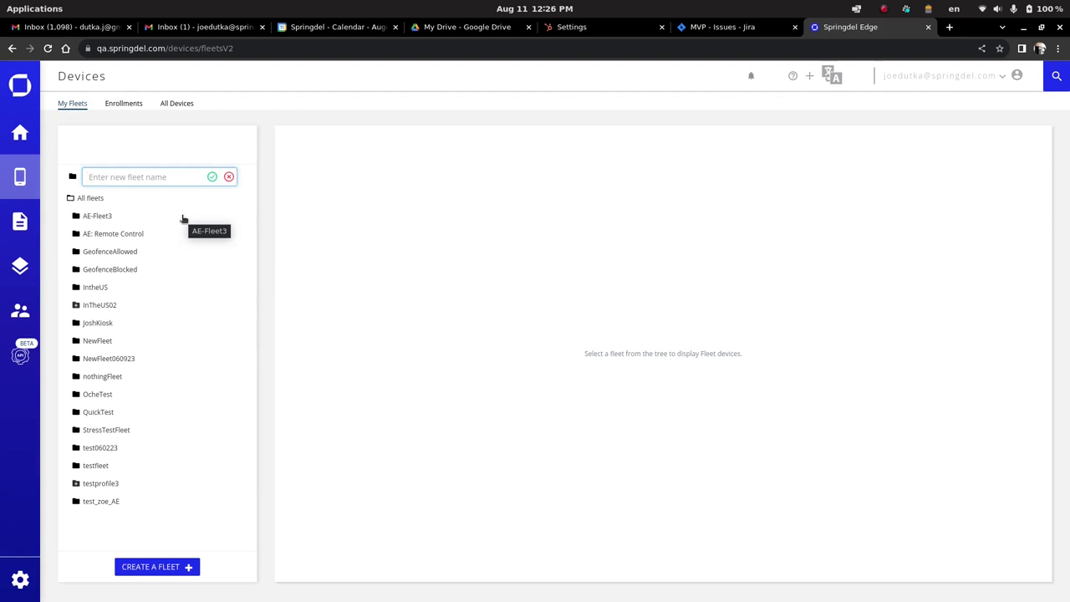
text(slideshow)
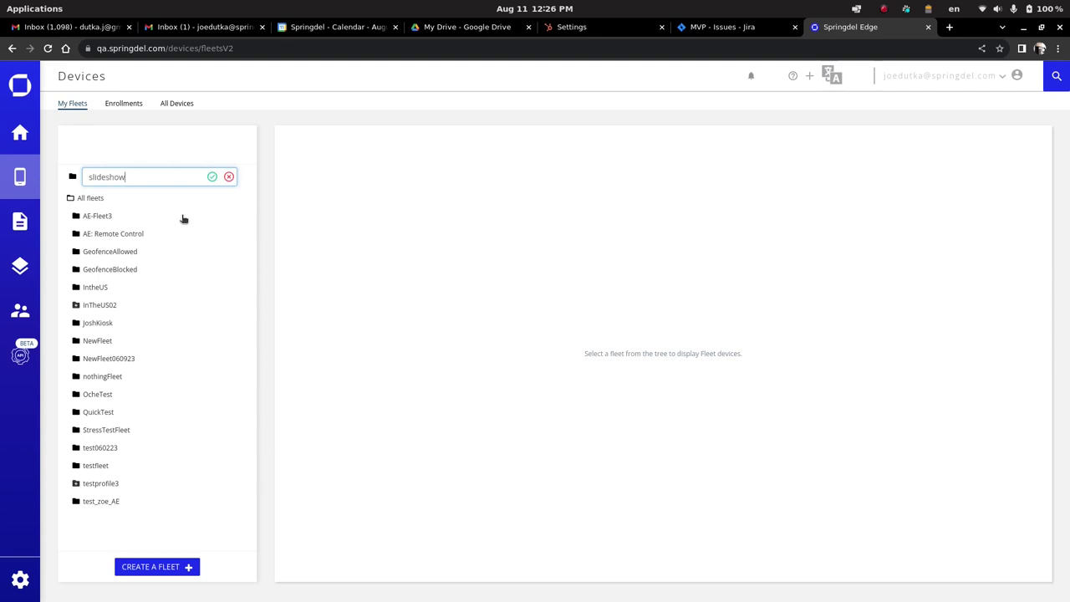
key(Return)
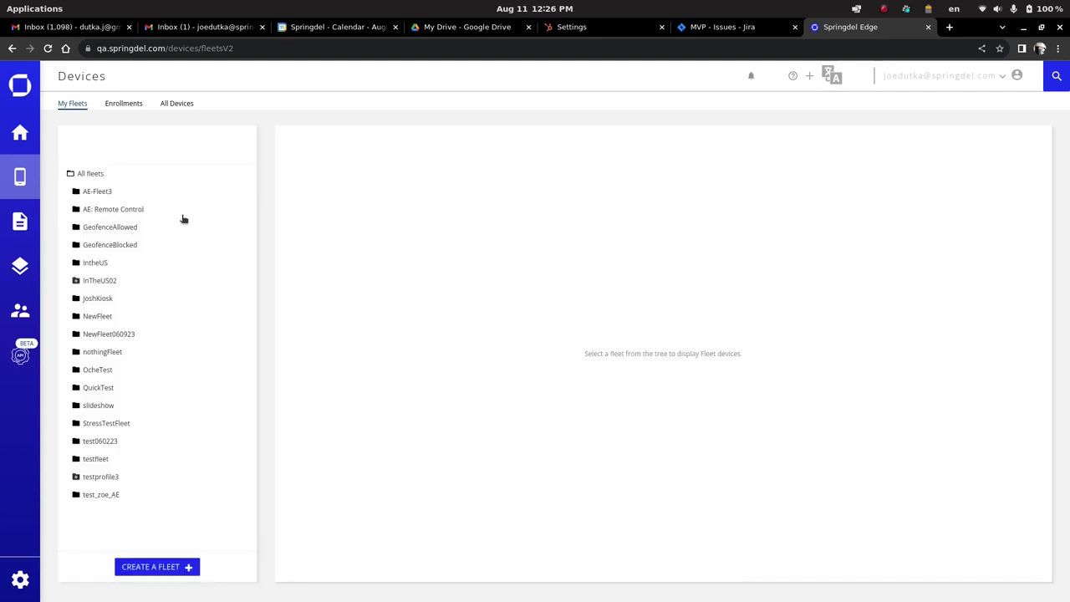
Under File System > Add > HTML Kiosk Files, drag in quicktest.html from Files and confirm the upload.
click(97, 407)
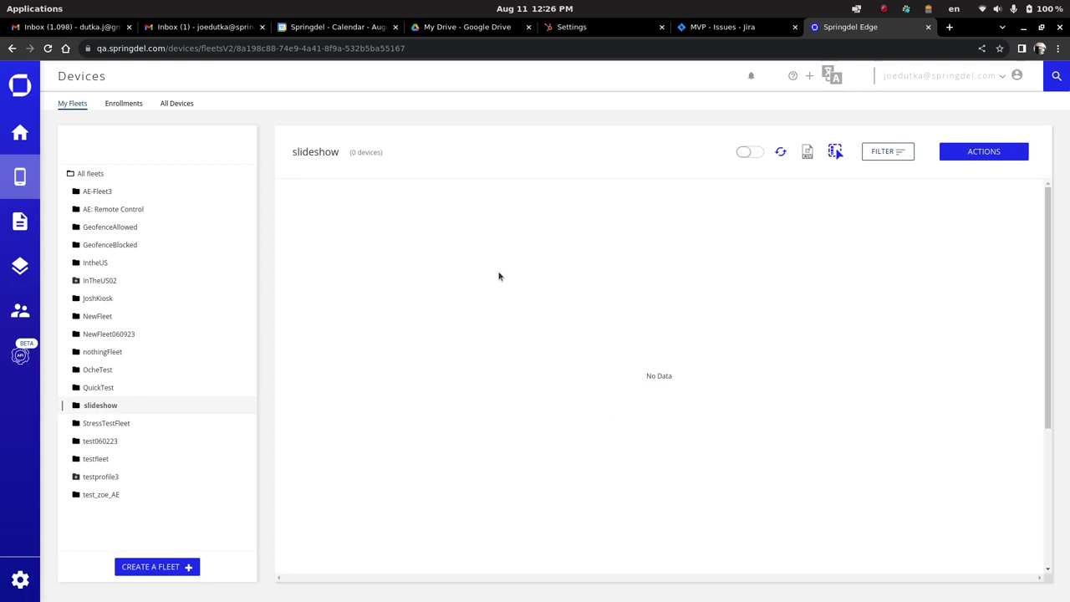
click(21, 220)
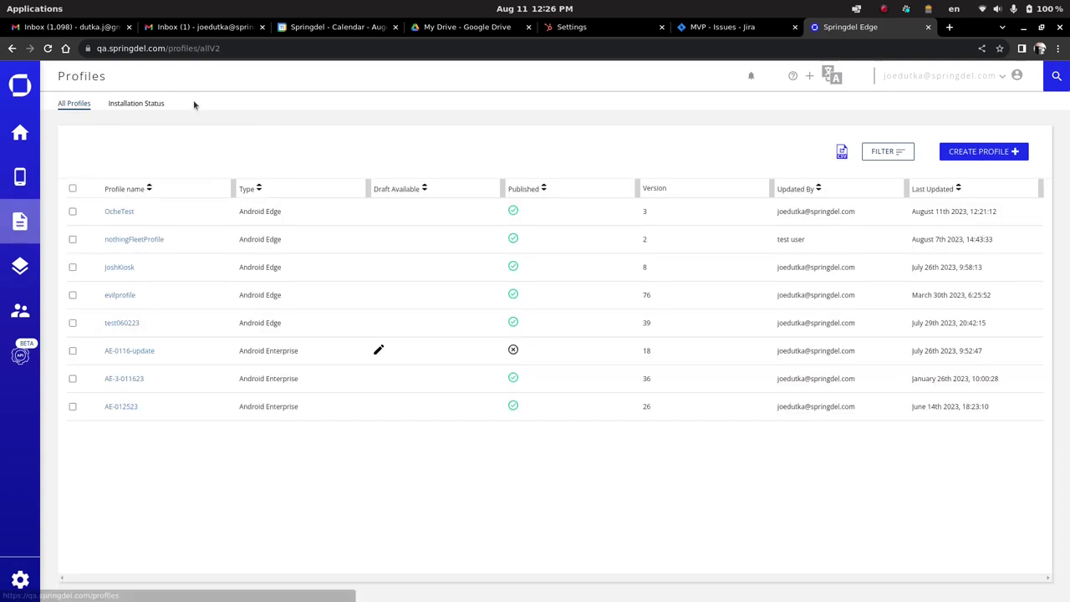
click(20, 267)
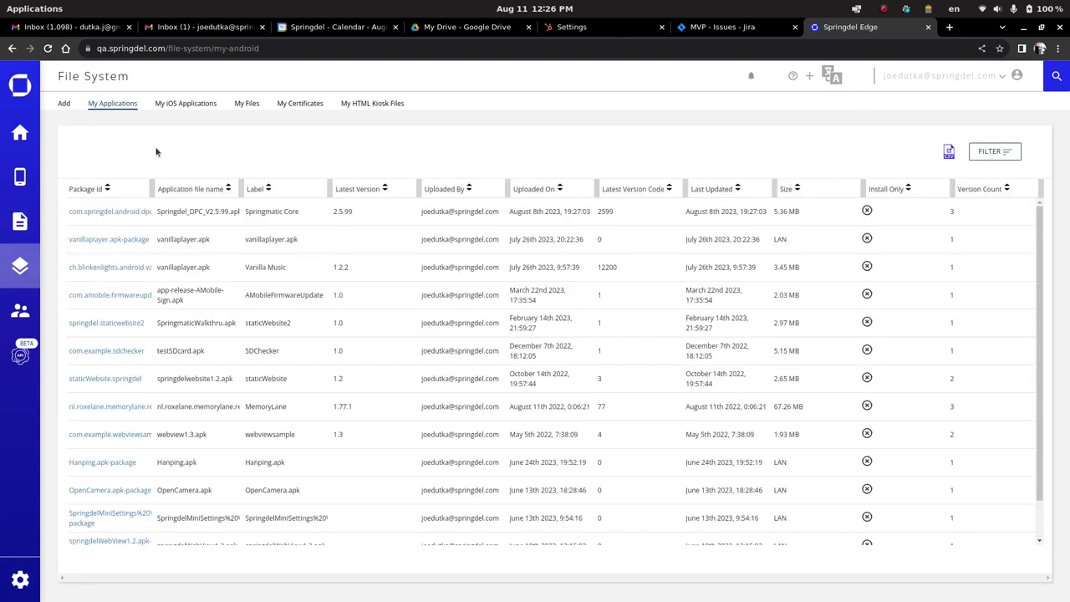
click(64, 103)
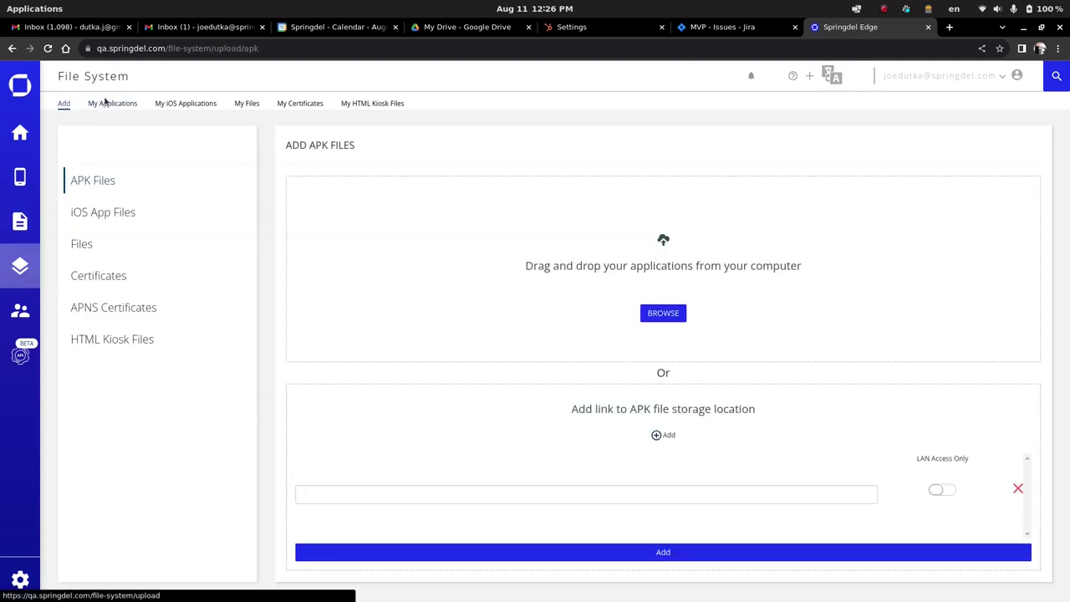
click(112, 338)
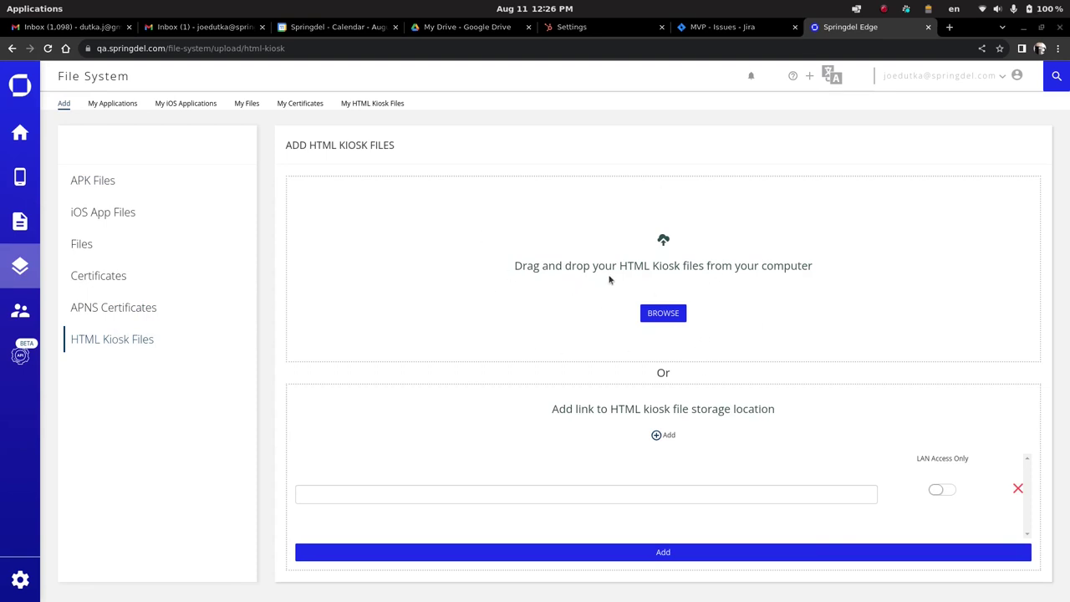
key(alt+Tab)
key(alt+Tab)
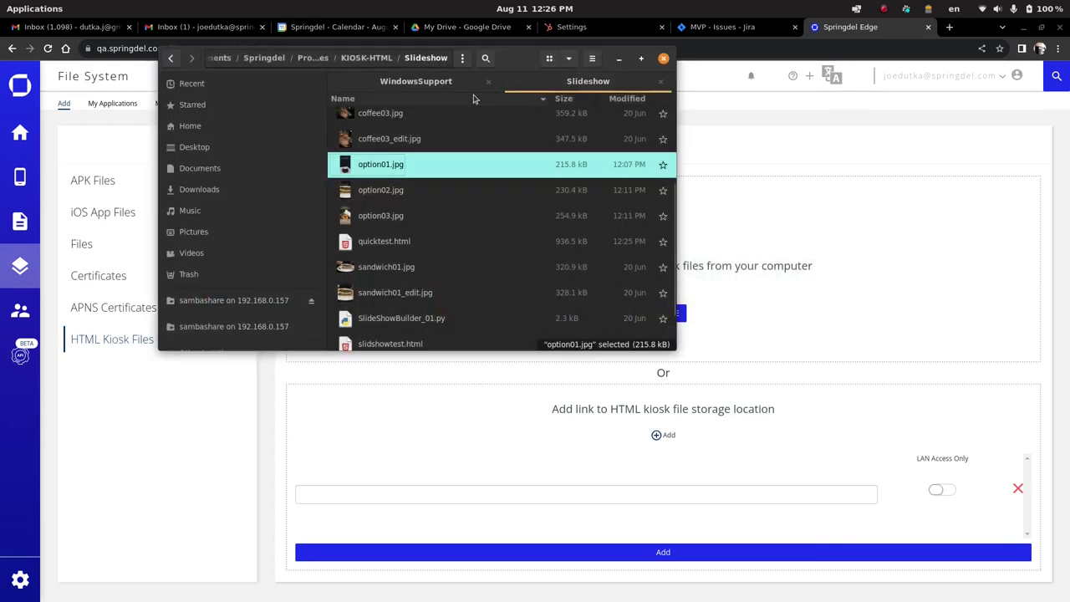
scroll(473, 251, down, 2)
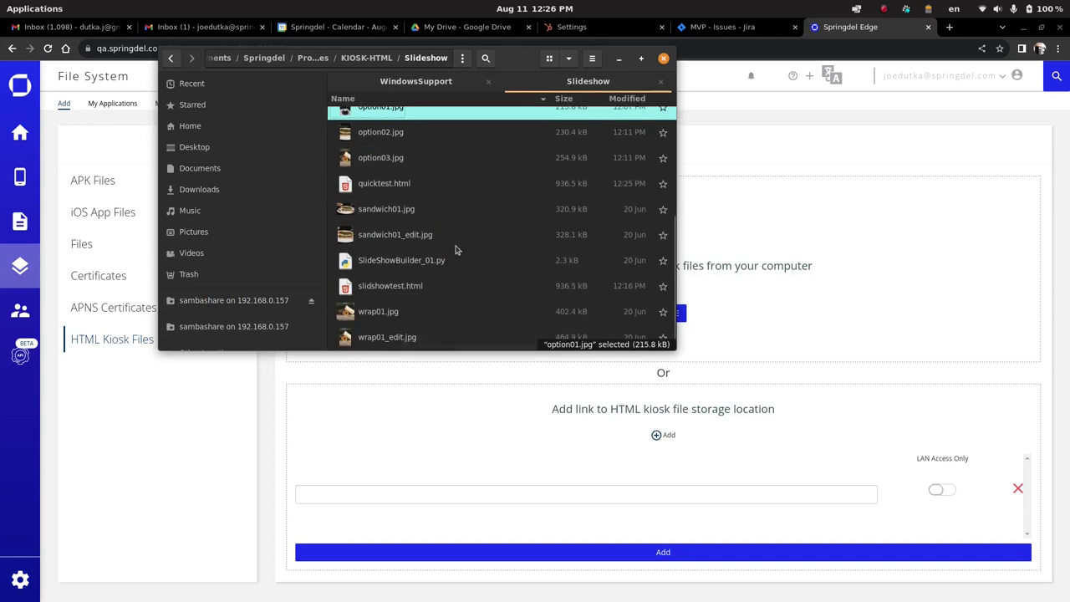
scroll(454, 248, up, 2)
click(390, 242)
drag(390, 243, 752, 289)
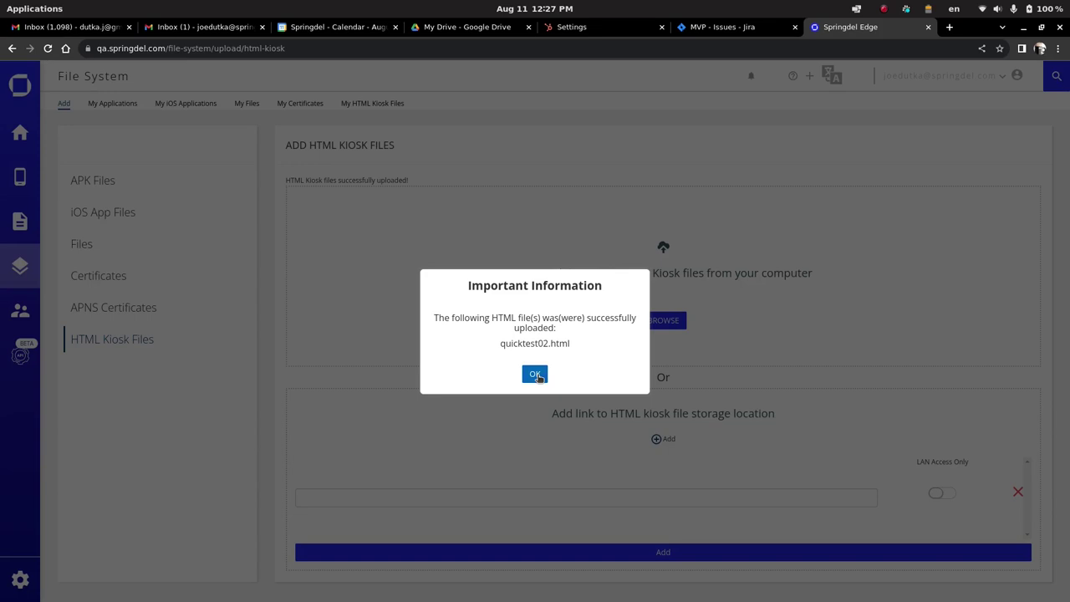
click(536, 374)
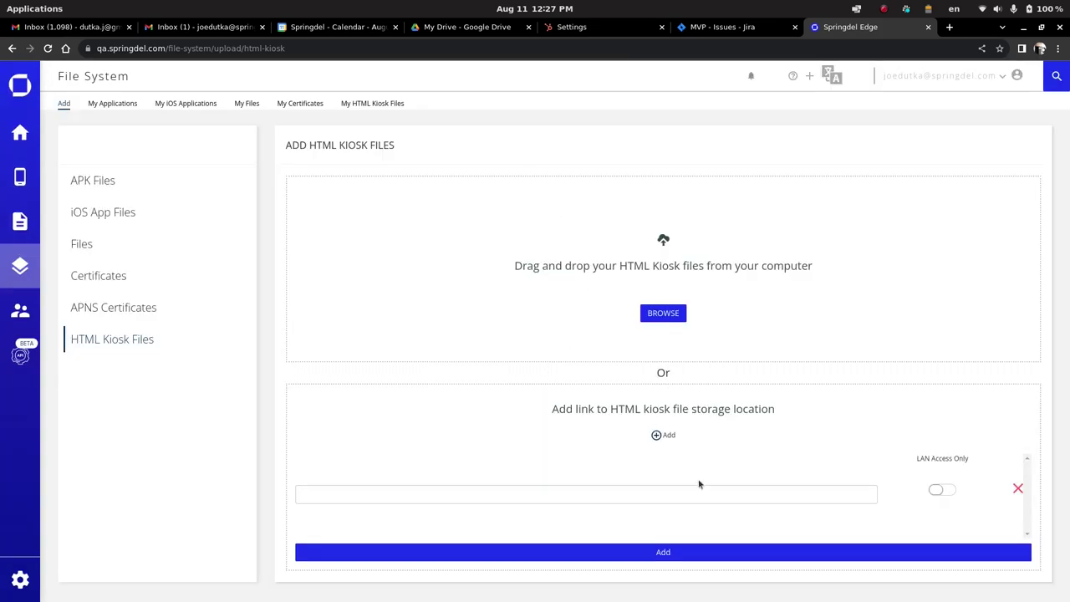
Start a kiosk-file link entry, switching LAN-only access on and back off.
click(582, 495)
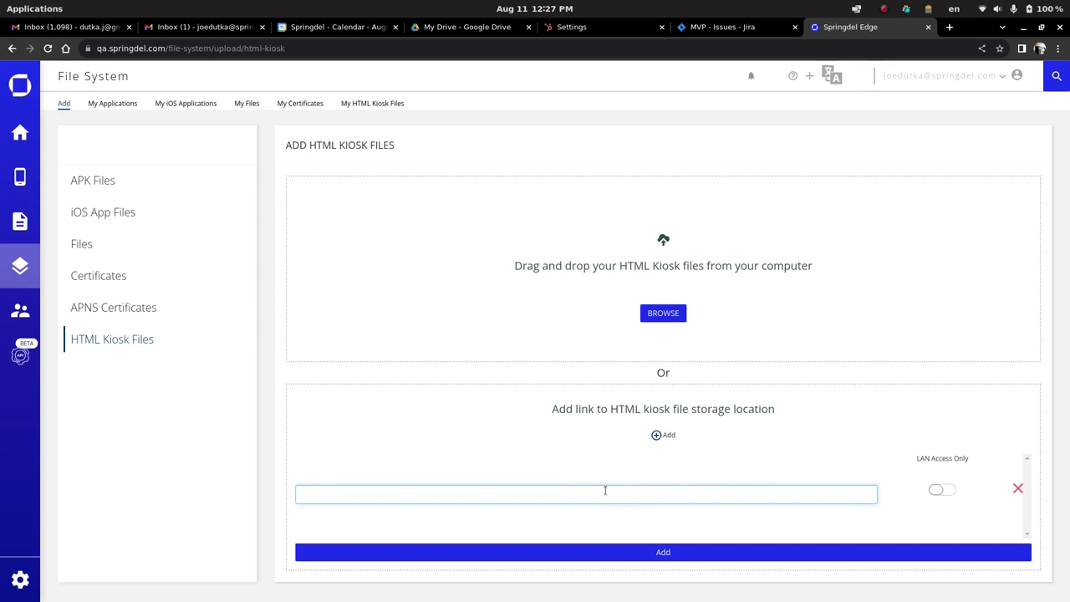
click(943, 490)
click(932, 491)
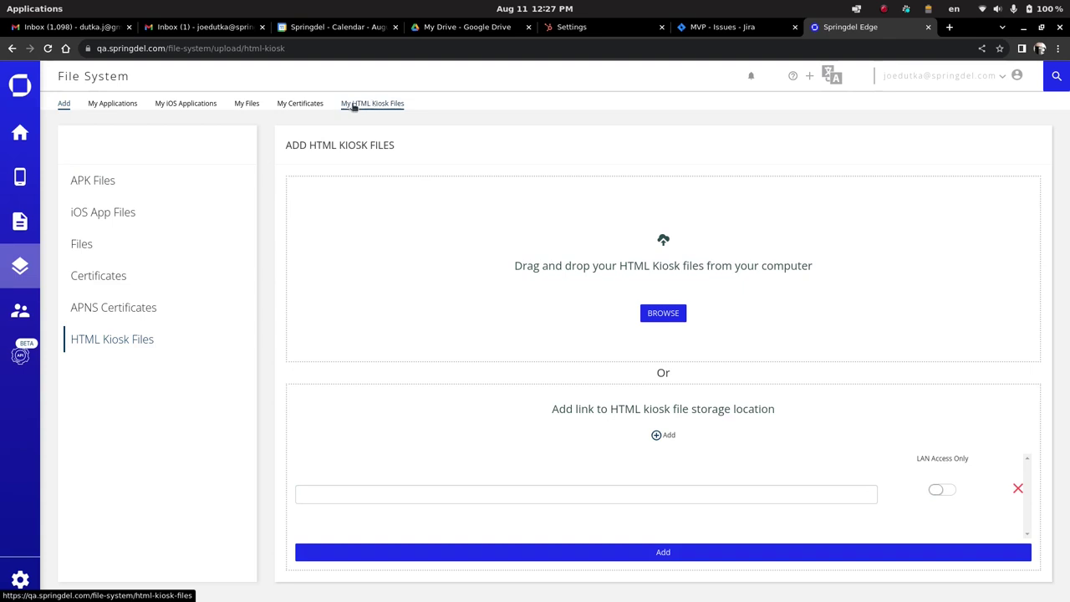
In My HTML Kiosk Files, view the file link of slidshowtest.html, then close it.
mouse_move(354, 105)
mouse_down()
mouse_move(463, 120)
mouse_move(372, 108)
mouse_up()
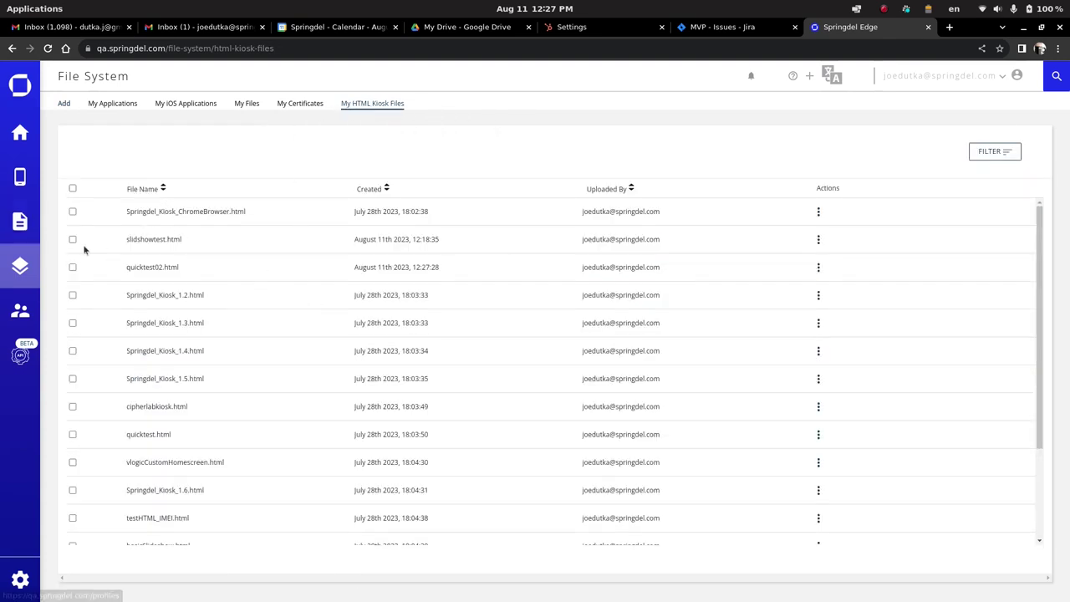
drag(132, 238, 220, 238)
click(220, 238)
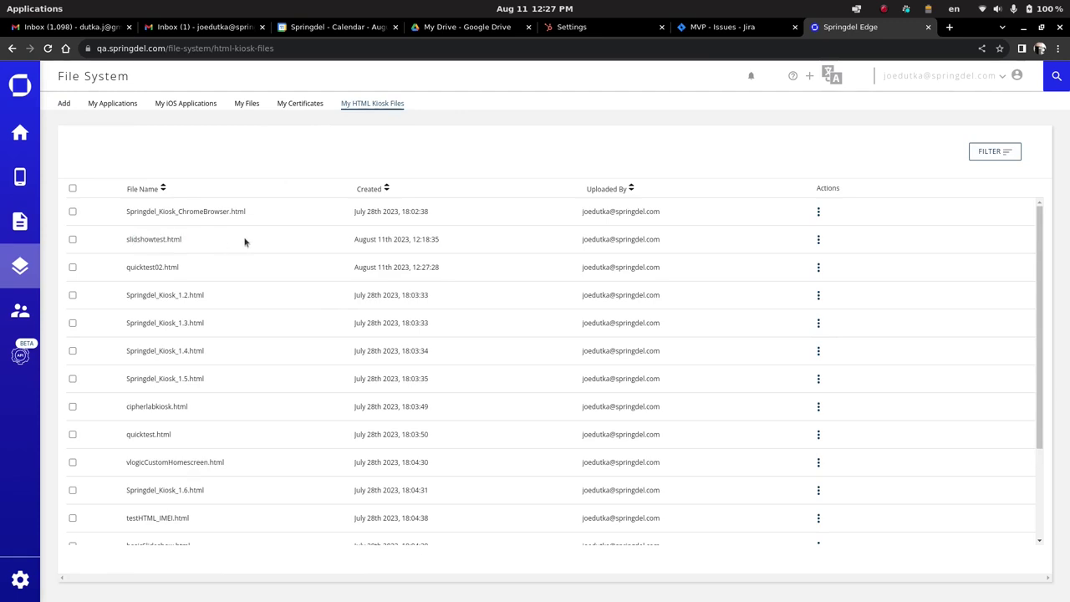
click(818, 240)
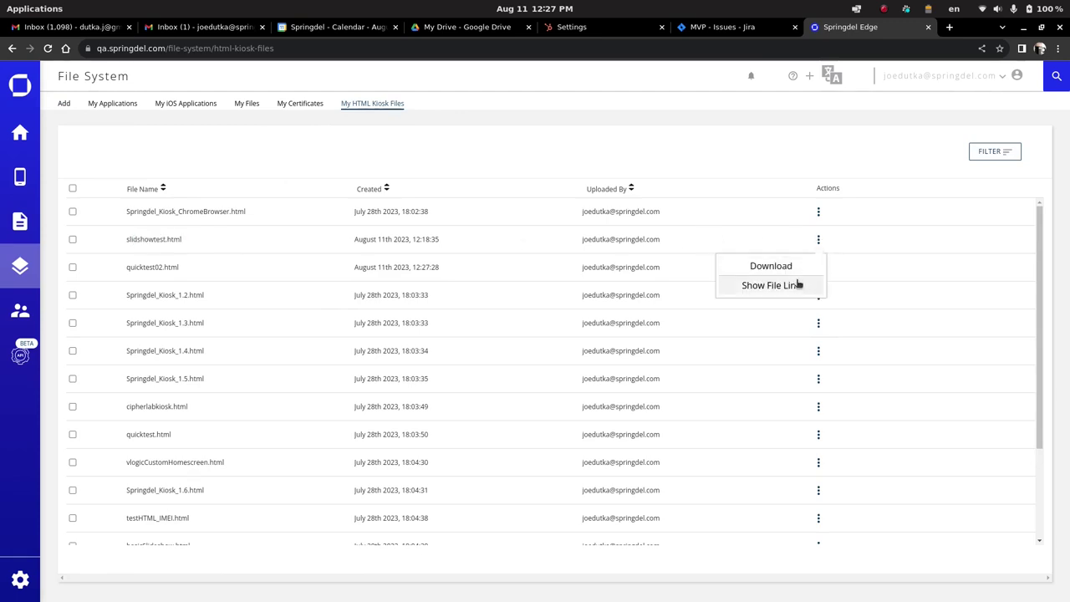
click(799, 286)
drag(458, 347, 533, 341)
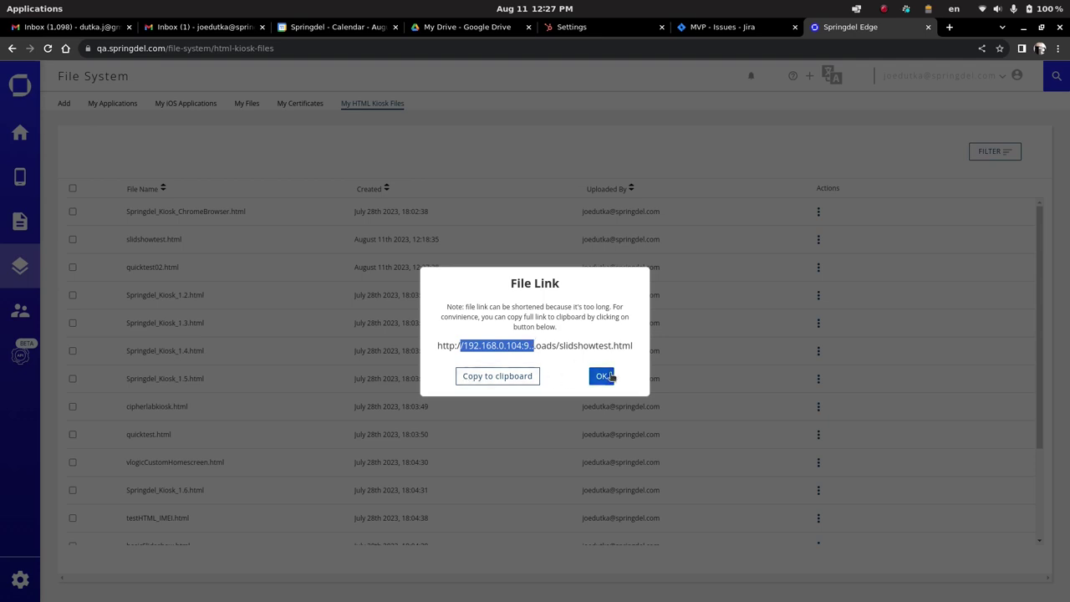
click(601, 376)
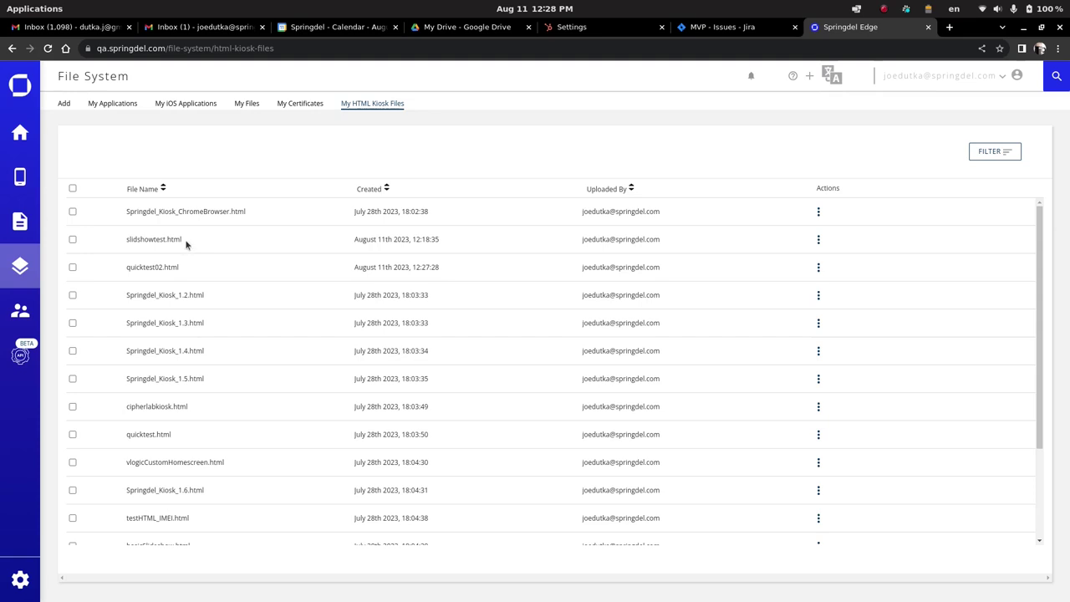
Create a new Android Edge profile named slideshowtest.
click(18, 219)
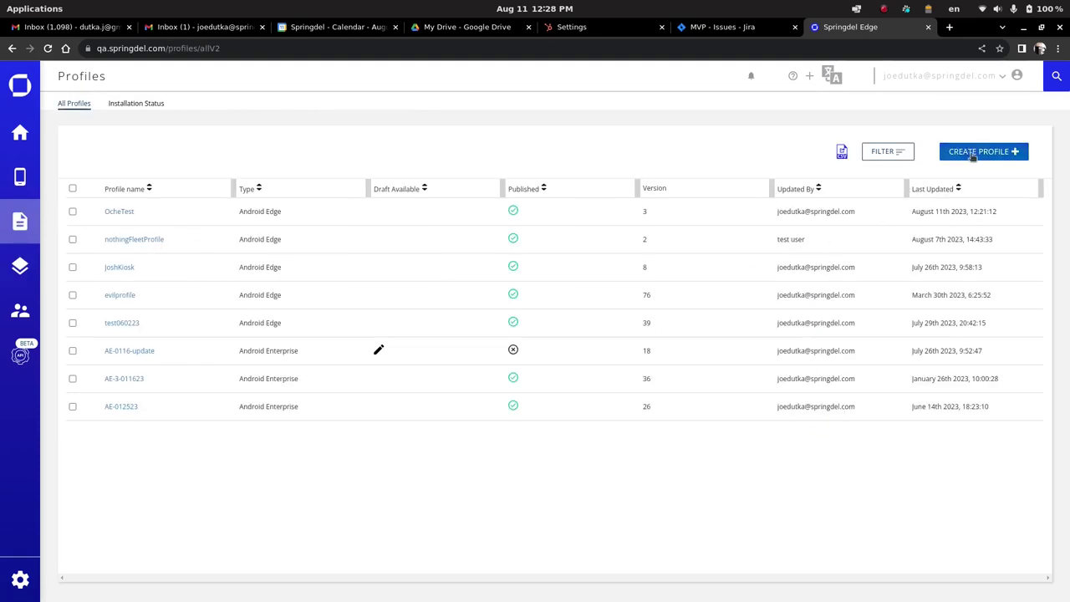
click(972, 156)
click(976, 178)
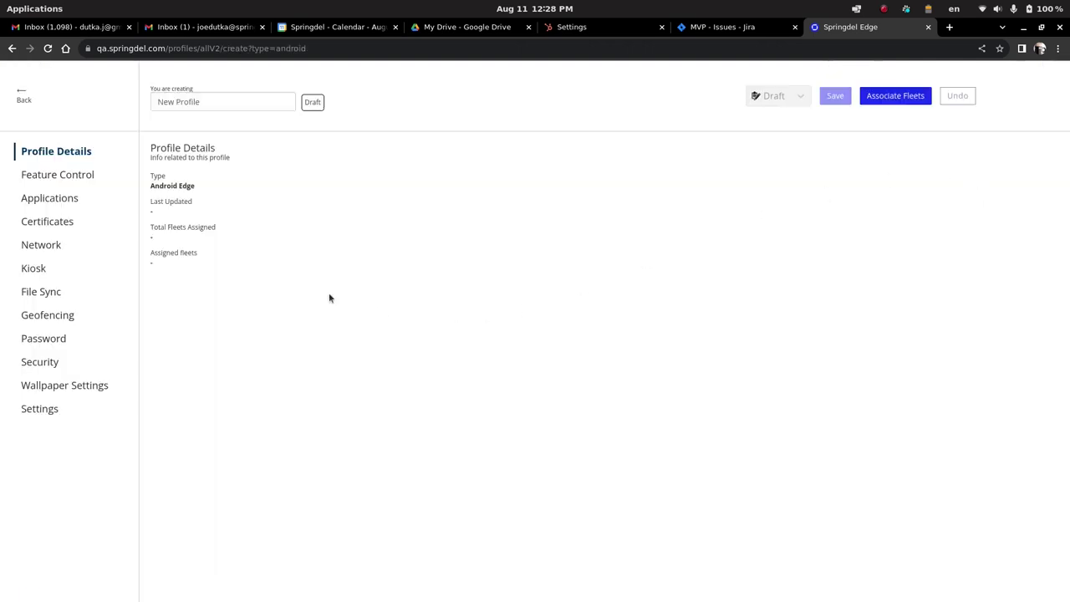
drag(209, 103, 114, 99)
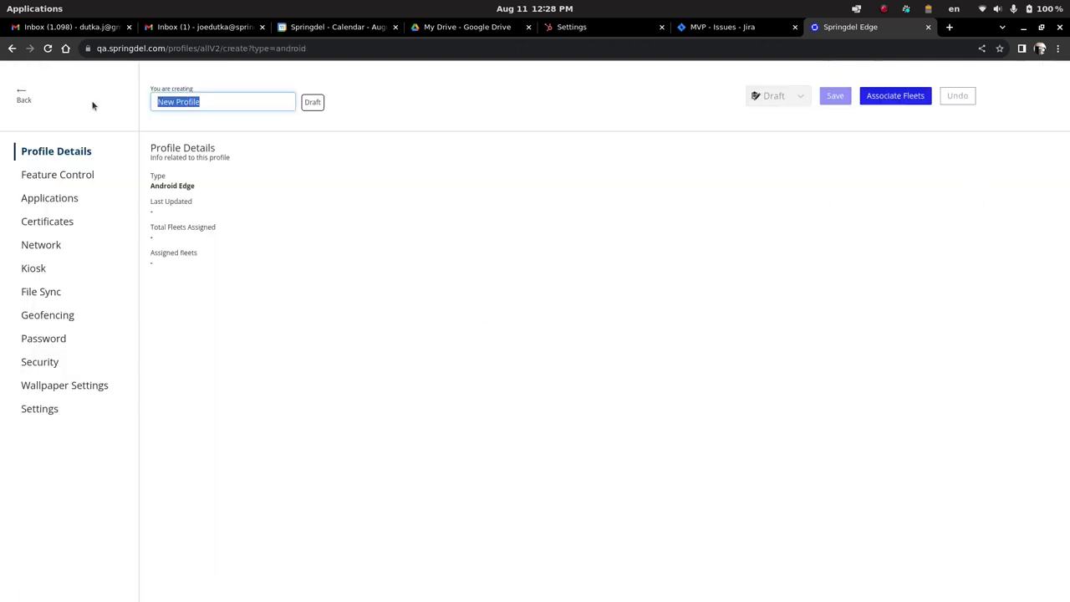
text(slideshowtest)
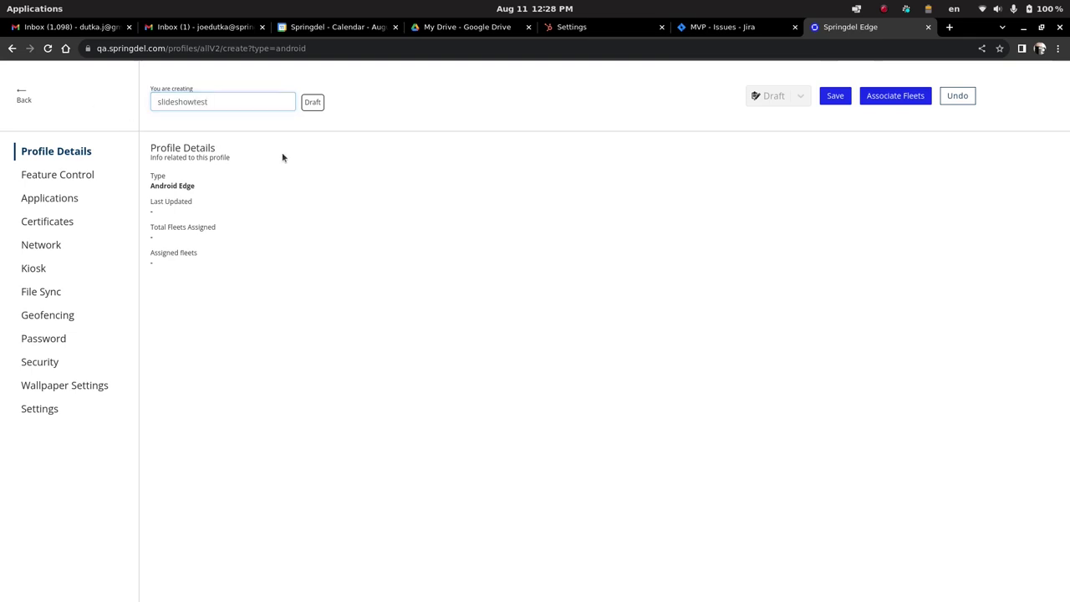
Leave feature control off, enable Kiosk Mode and HTML kiosk mode, and enter the HTML Kiosk Builder.
click(75, 175)
click(973, 180)
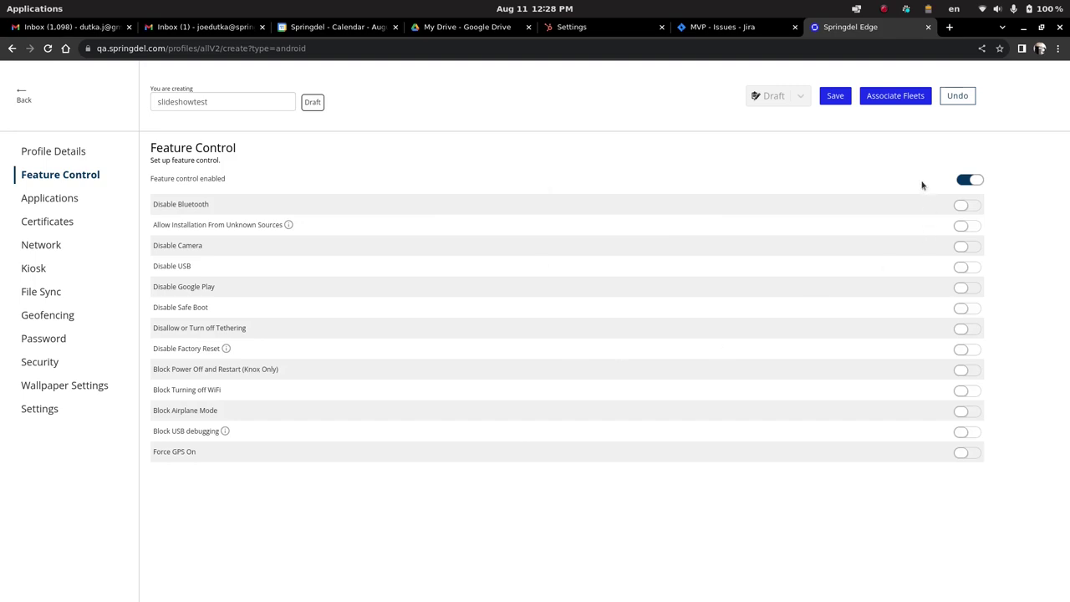
click(962, 183)
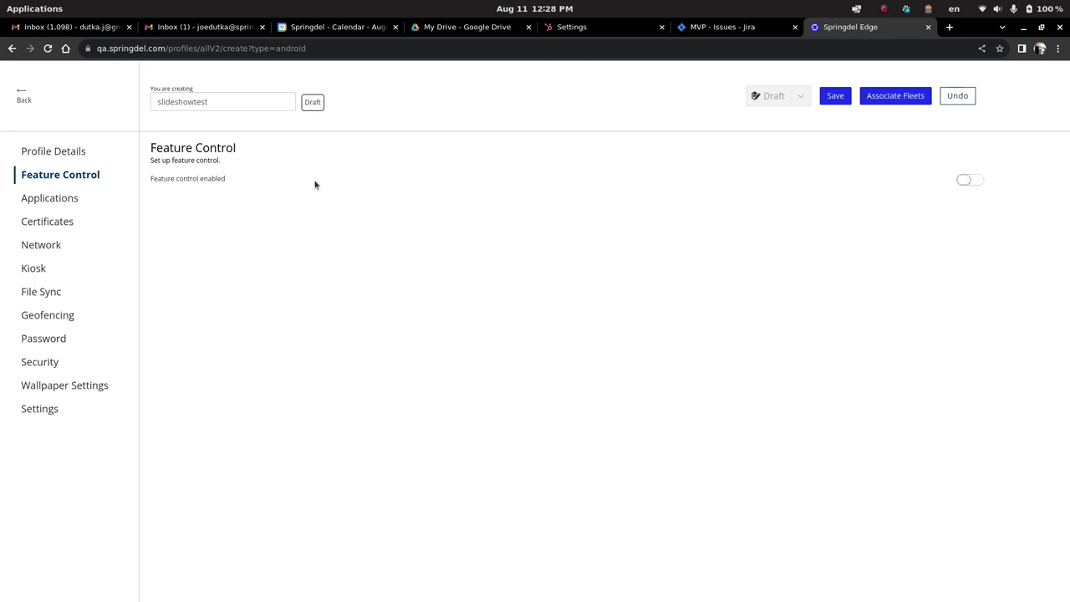
click(36, 270)
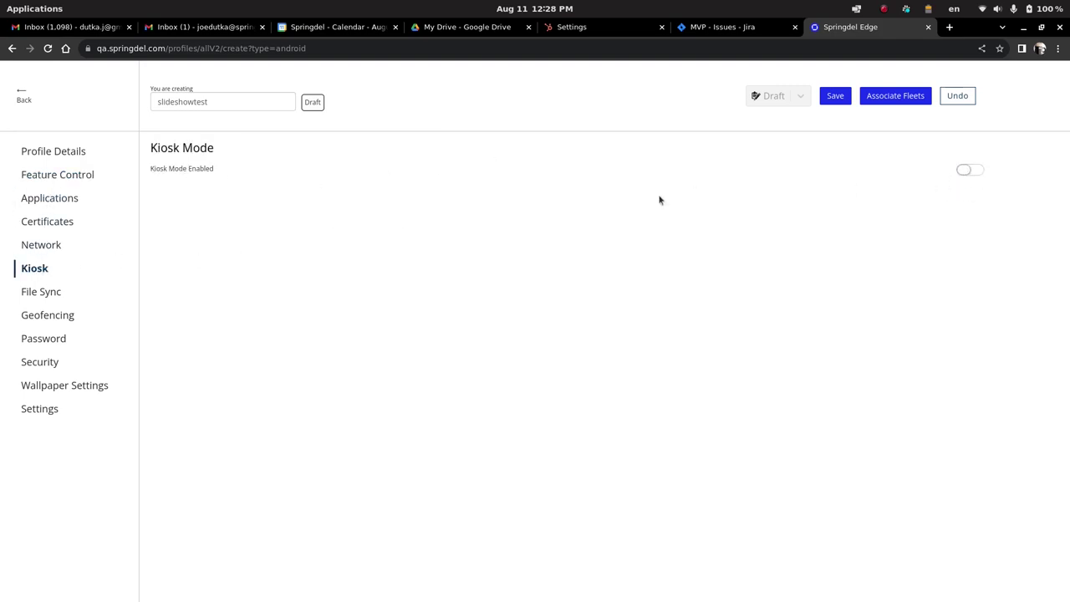
click(970, 171)
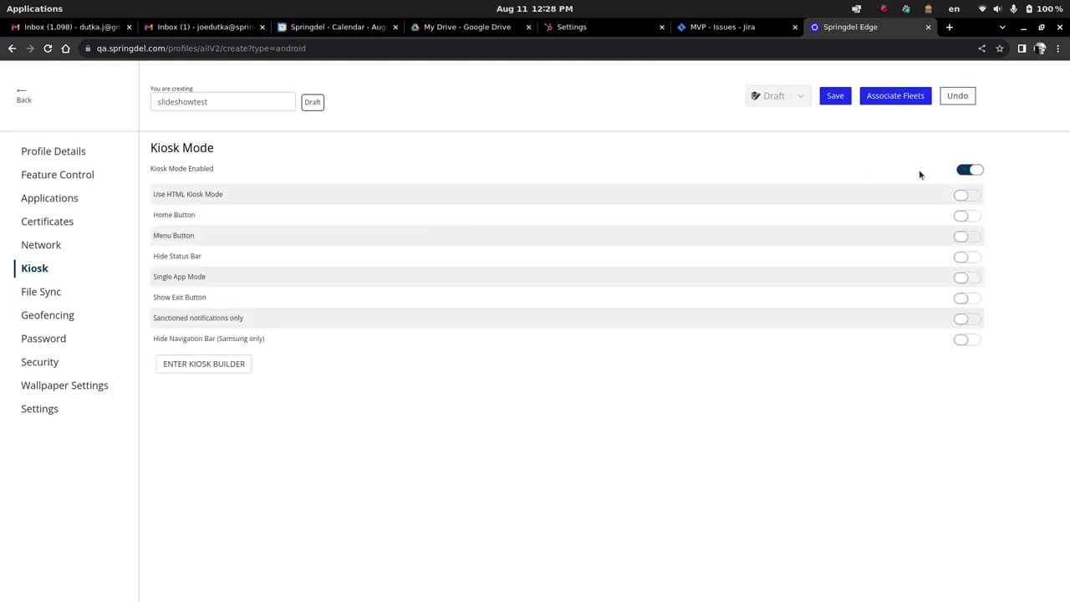
click(968, 197)
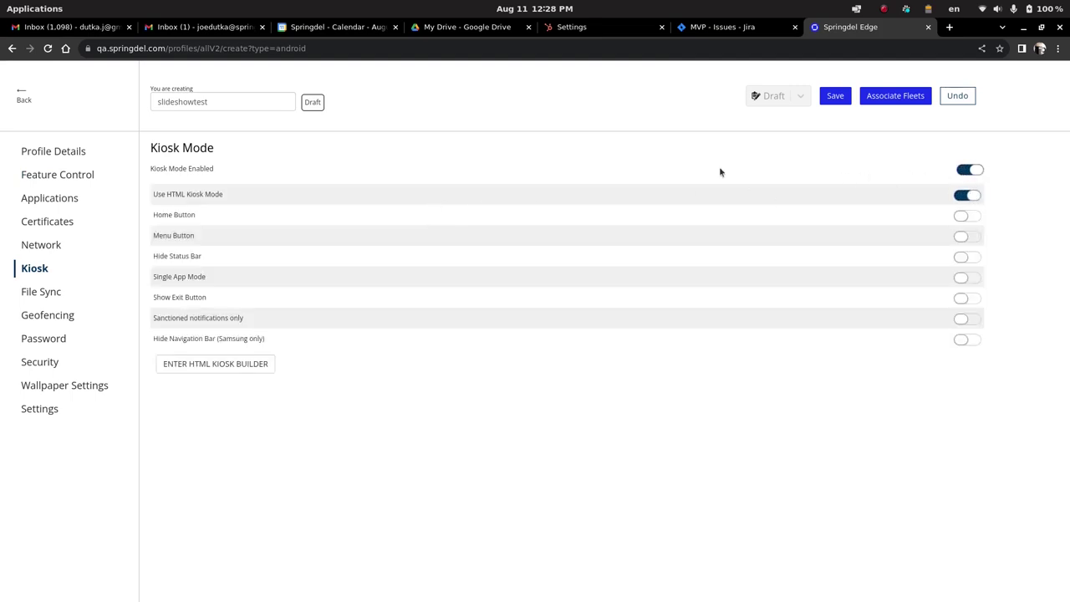
click(218, 364)
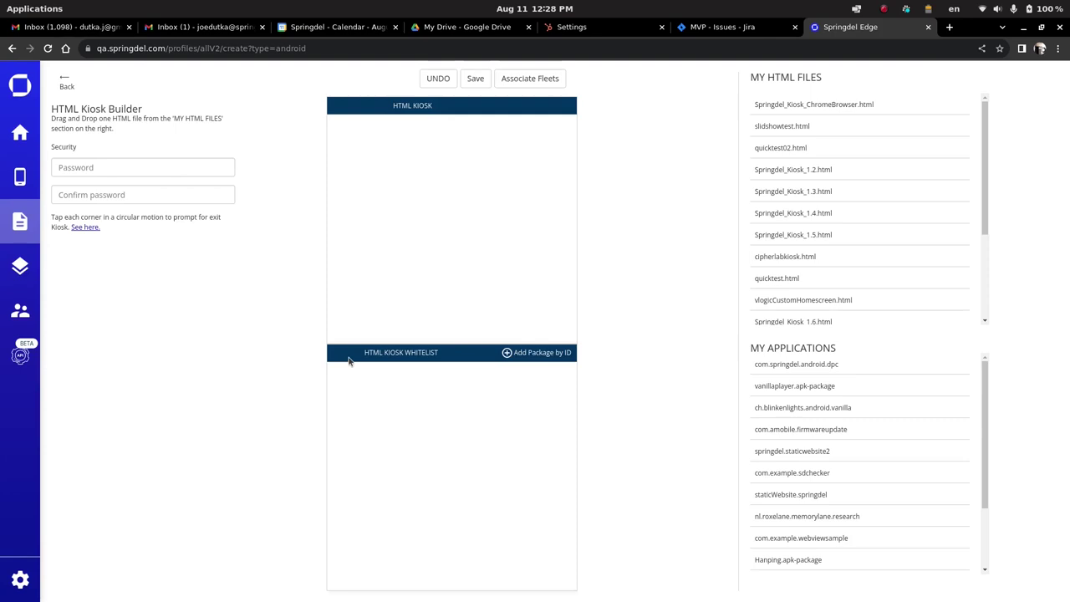
Enter and confirm the kiosk exit password, then drag quicktest02.html into the HTML KIOSK box.
click(122, 164)
text(1234)
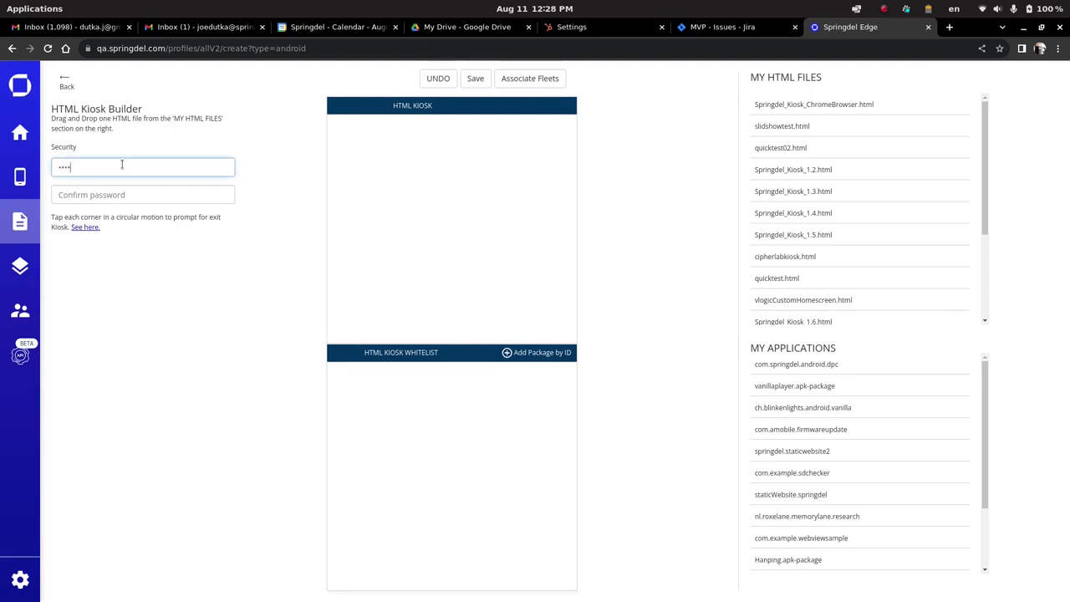
text(56)
click(131, 199)
text(1234)
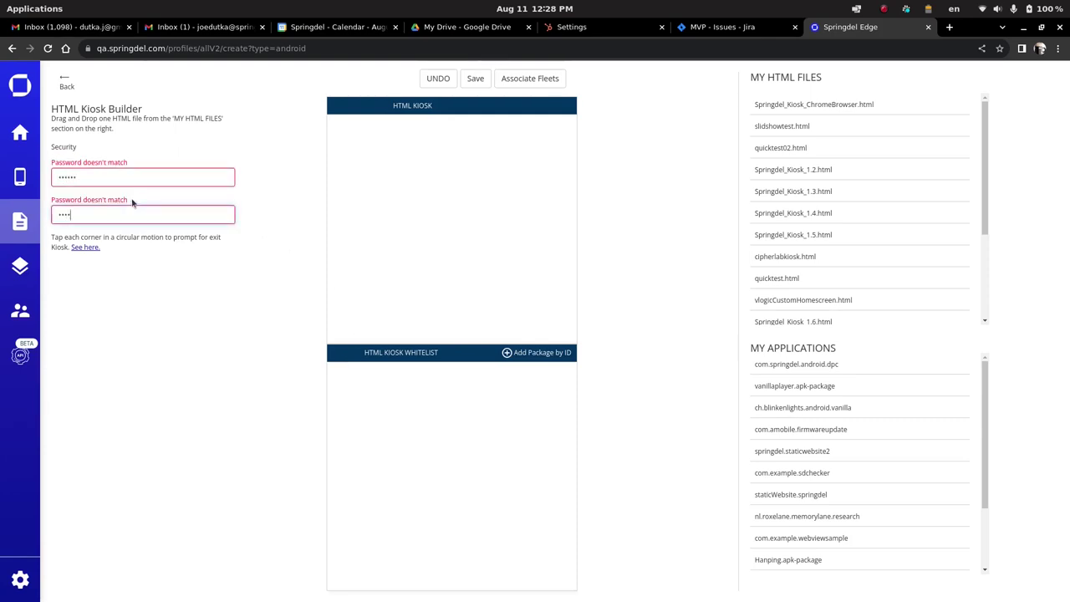
text(56)
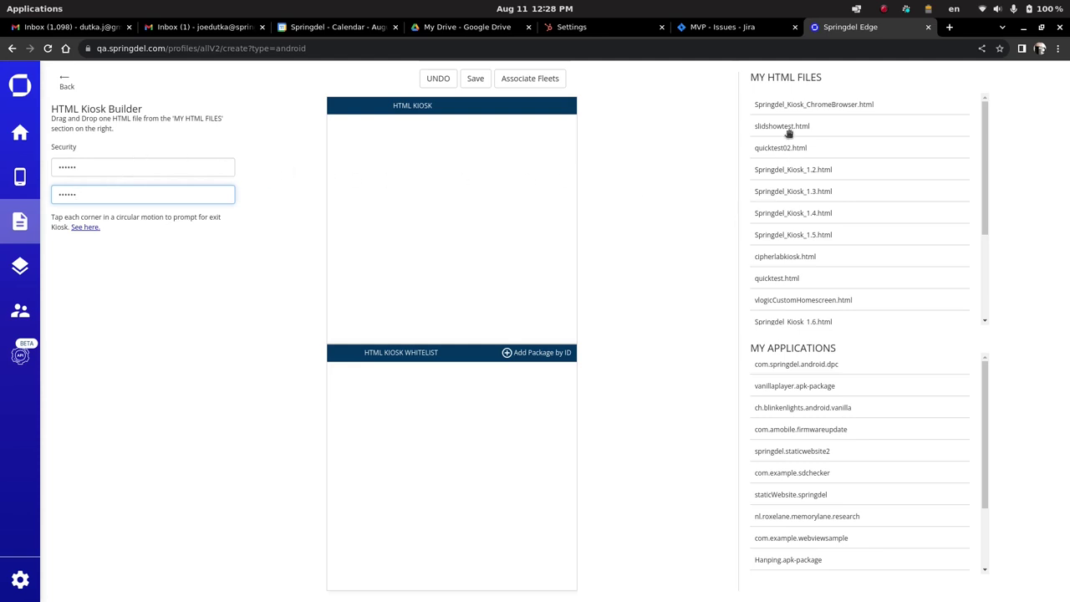
scroll(815, 254, down, 4)
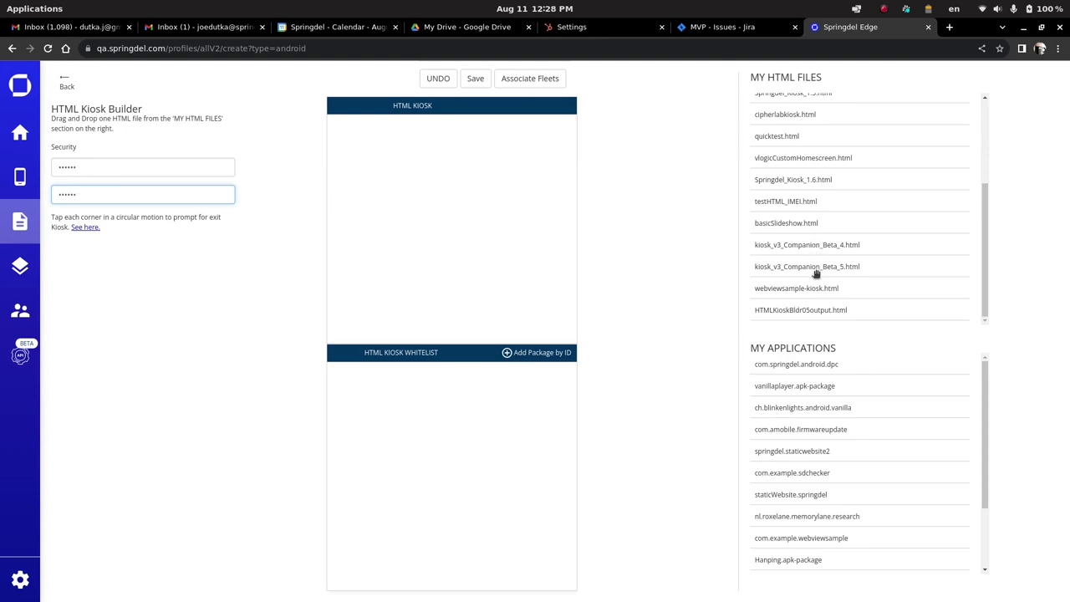
scroll(815, 272, up, 4)
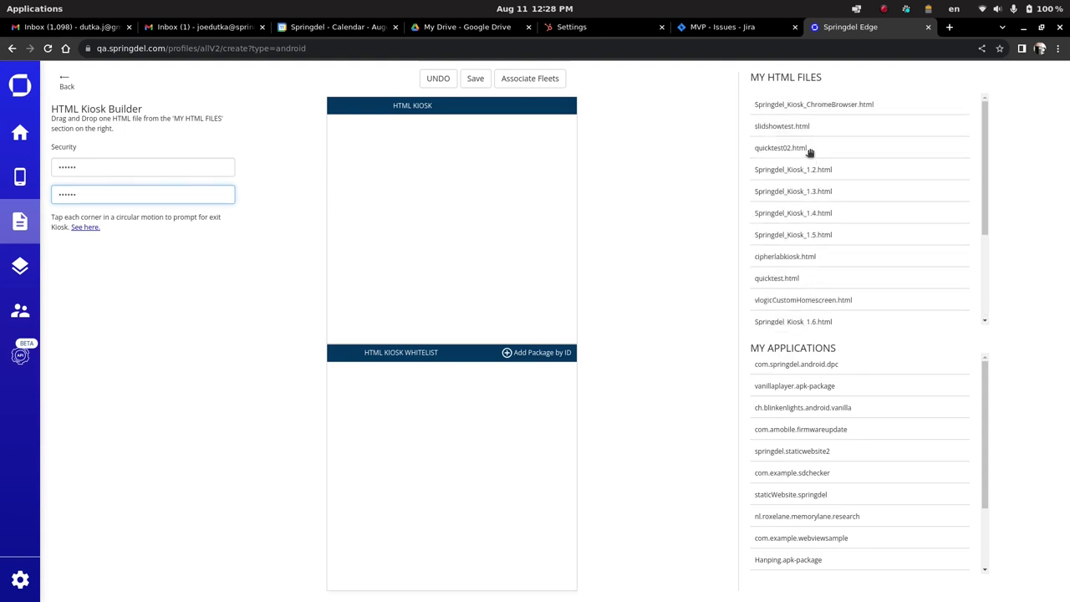
drag(807, 149, 430, 203)
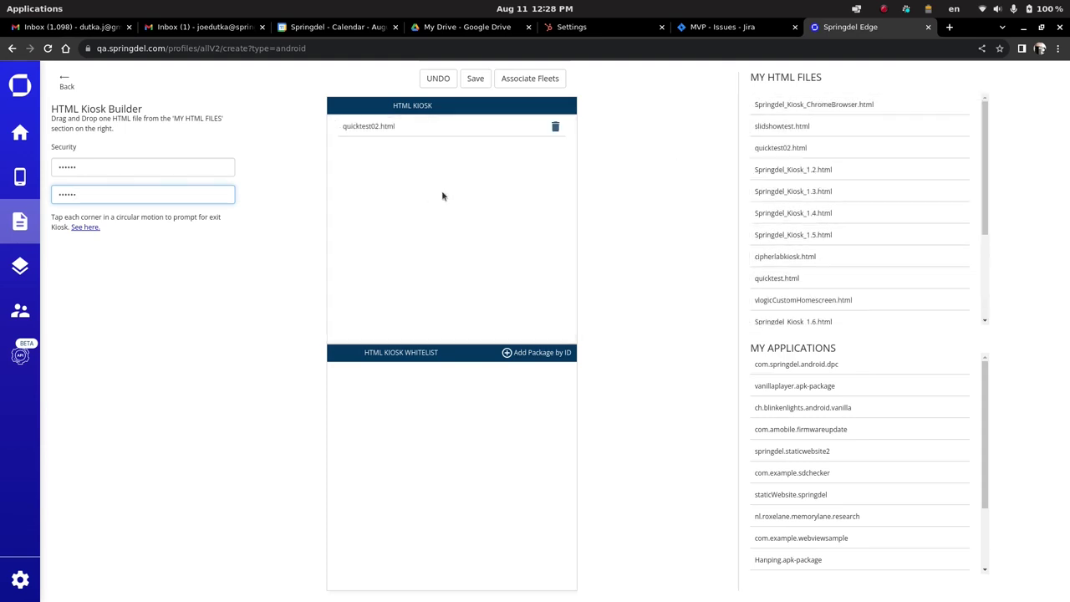
Assign the profile to the slideshow fleet, save and publish it, and return to Profiles.
click(533, 80)
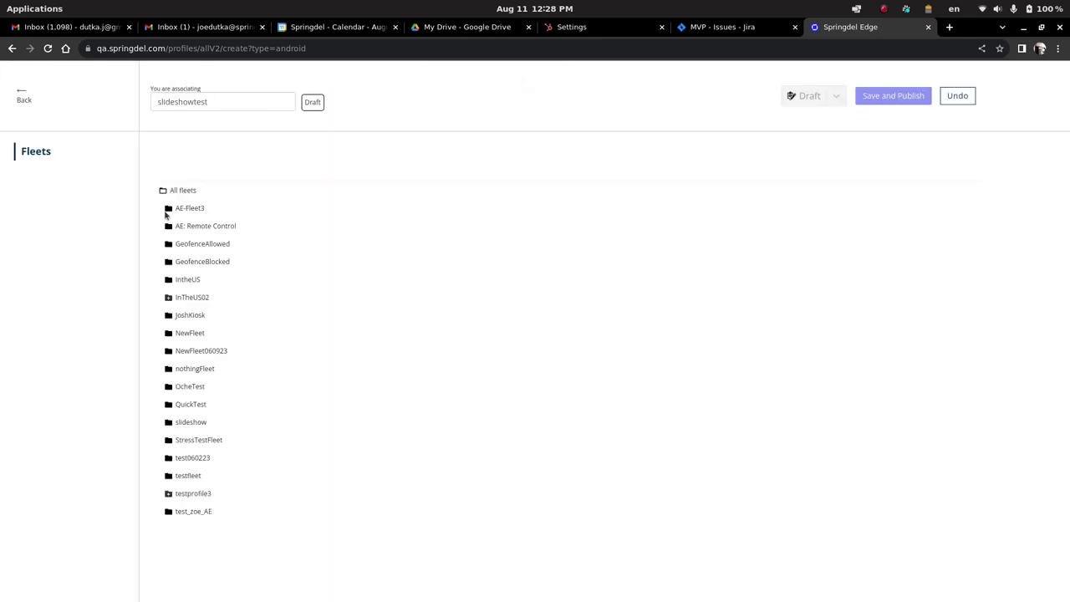
click(191, 423)
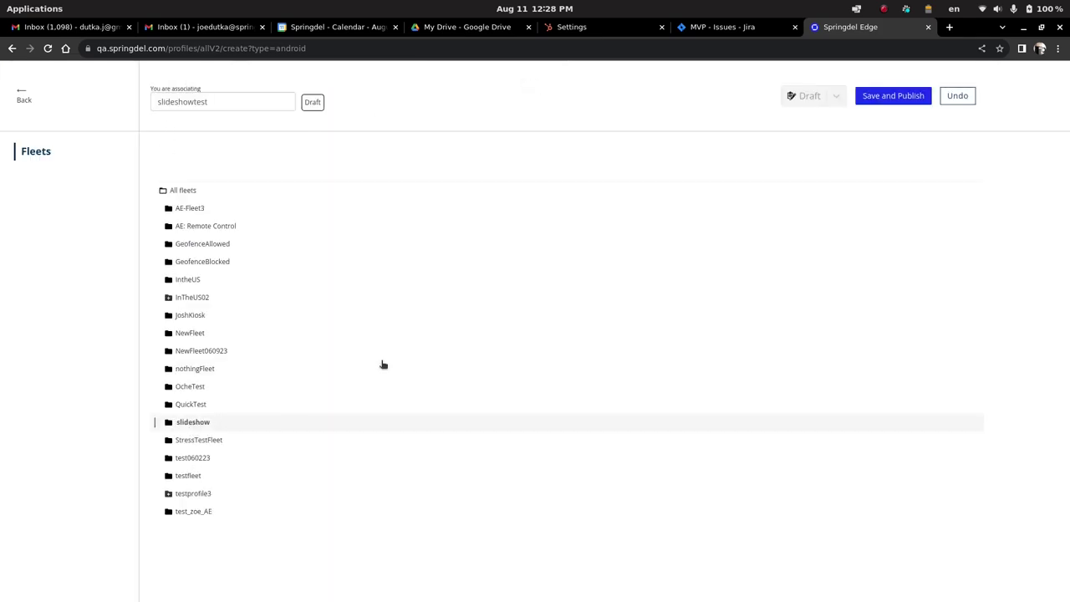
click(891, 99)
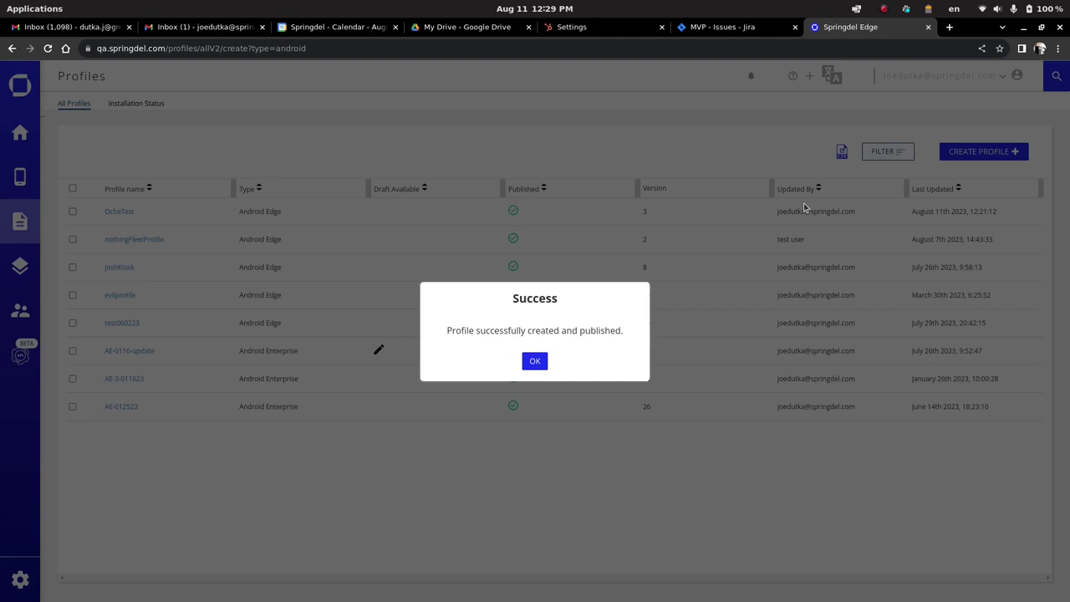
click(535, 361)
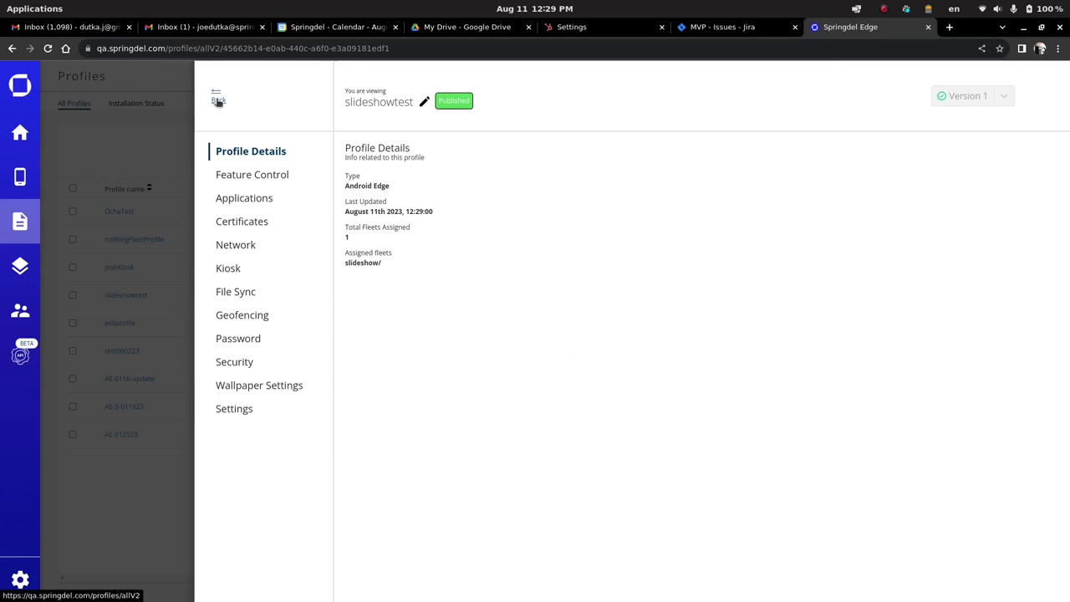
click(217, 102)
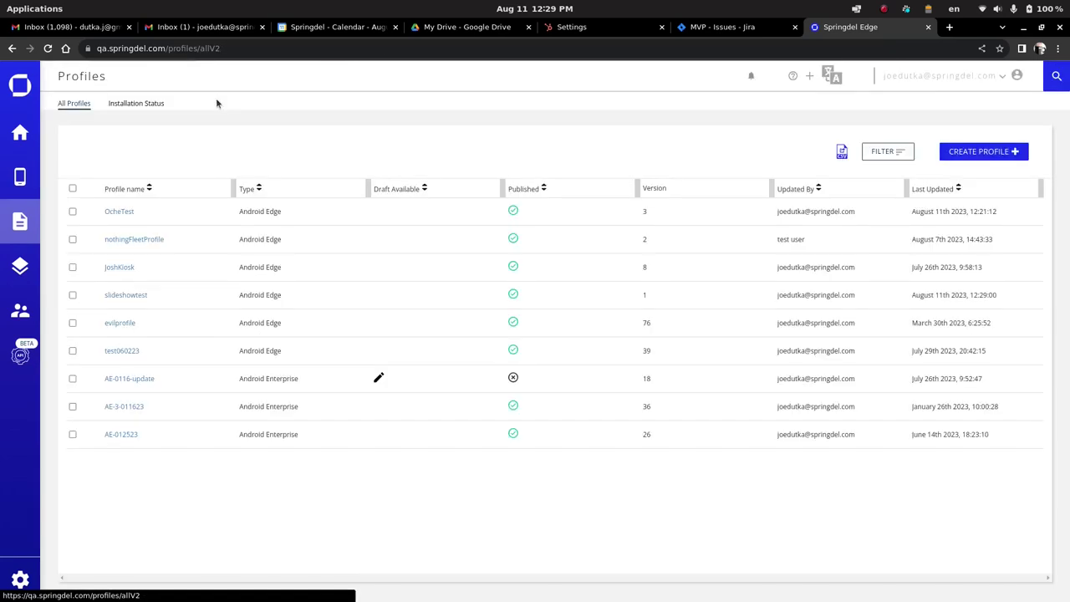
Move the Samsung tablet from the OcheTest fleet to the slideshow fleet.
click(26, 177)
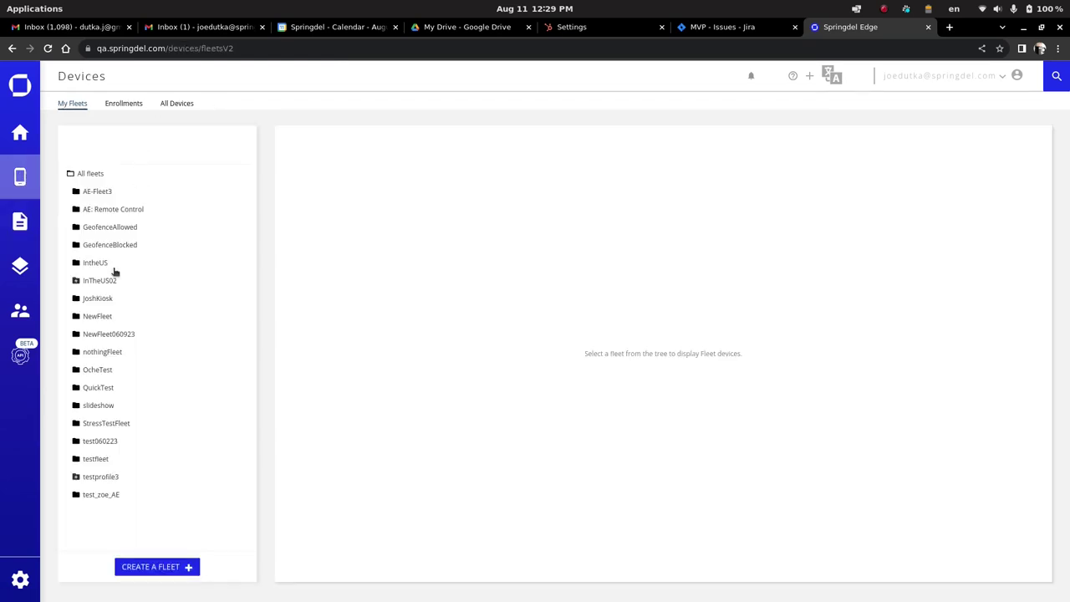
click(100, 371)
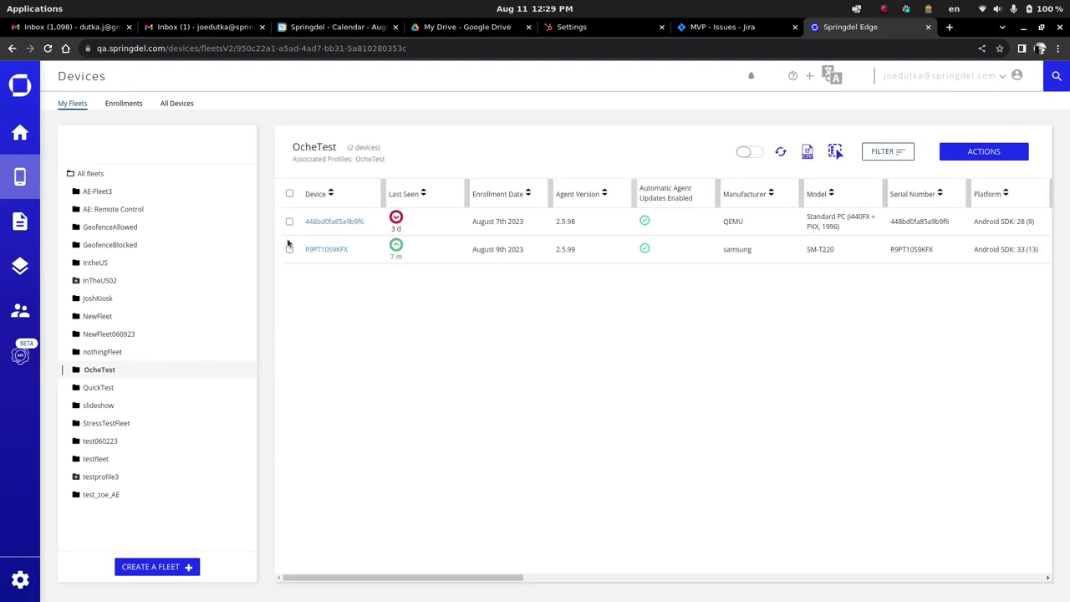
click(289, 249)
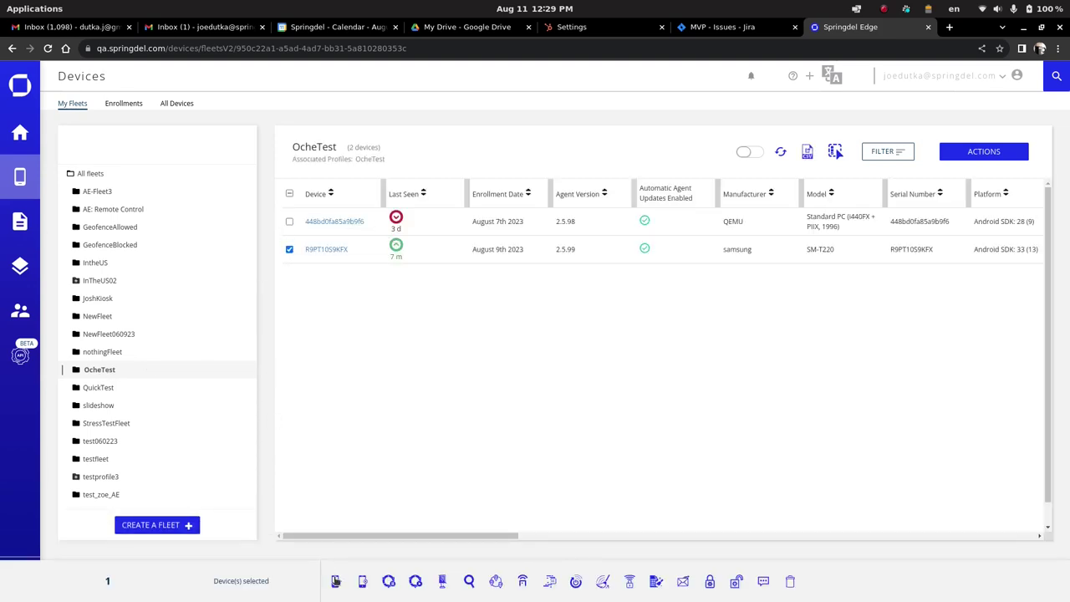
click(335, 580)
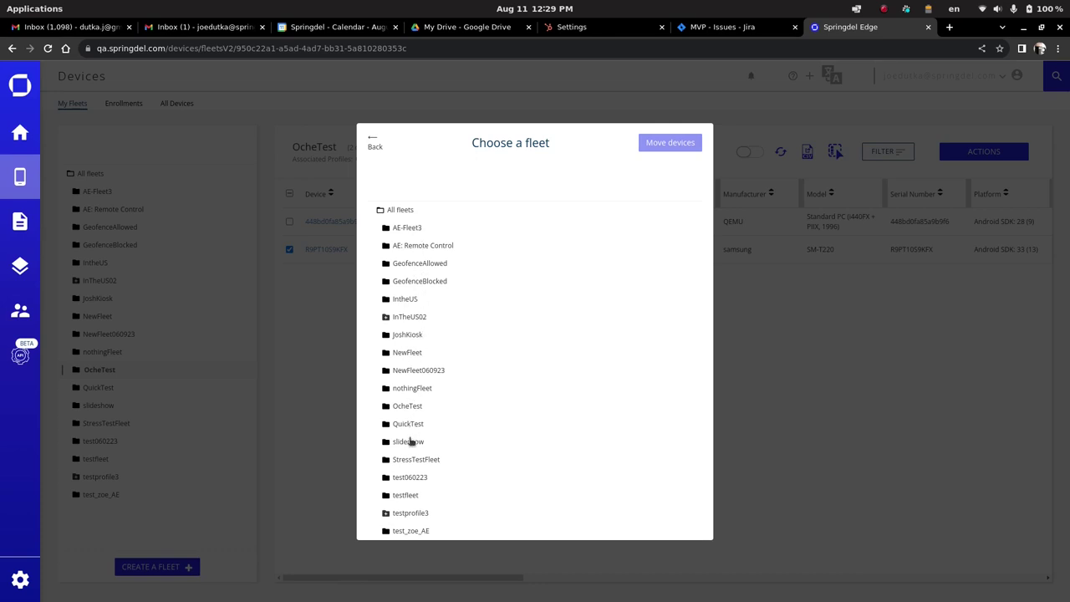
click(411, 441)
click(673, 142)
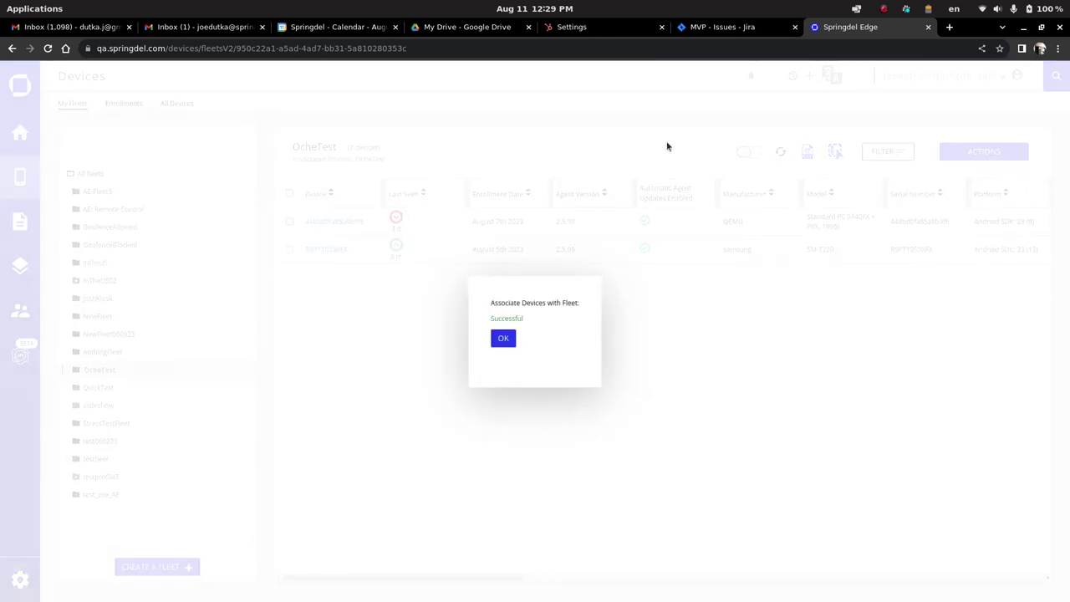
click(509, 338)
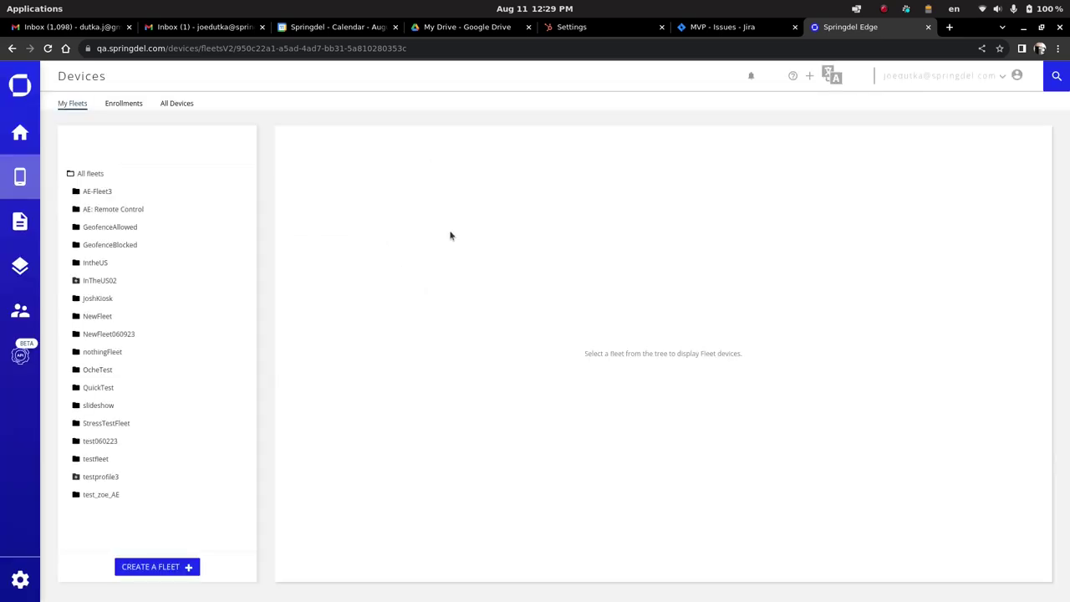
In the slideshow fleet, force a device check-in on the tablet and open its details.
click(99, 405)
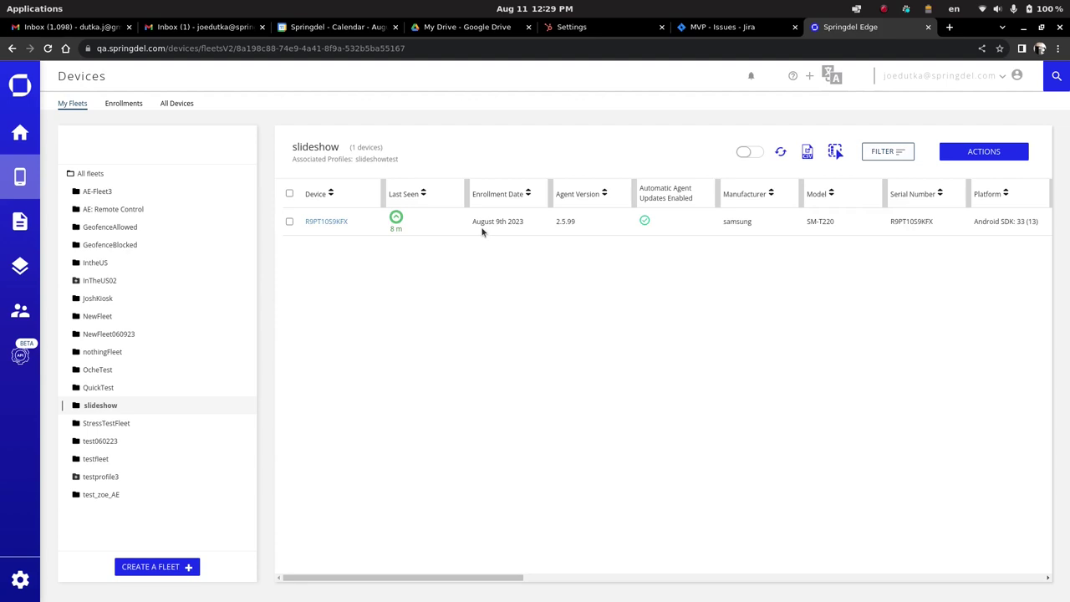
click(290, 221)
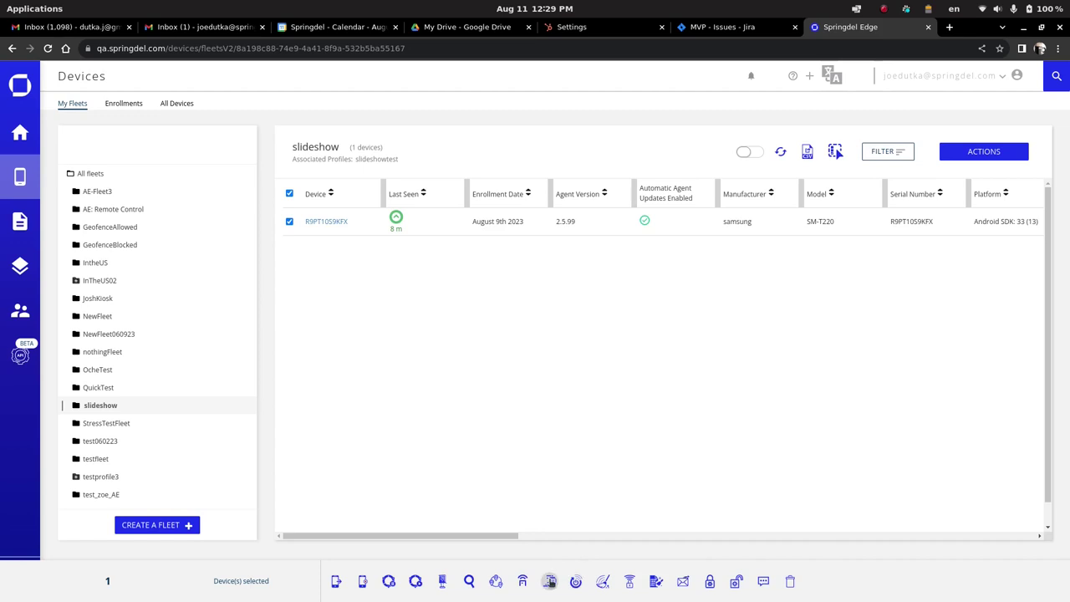
click(549, 581)
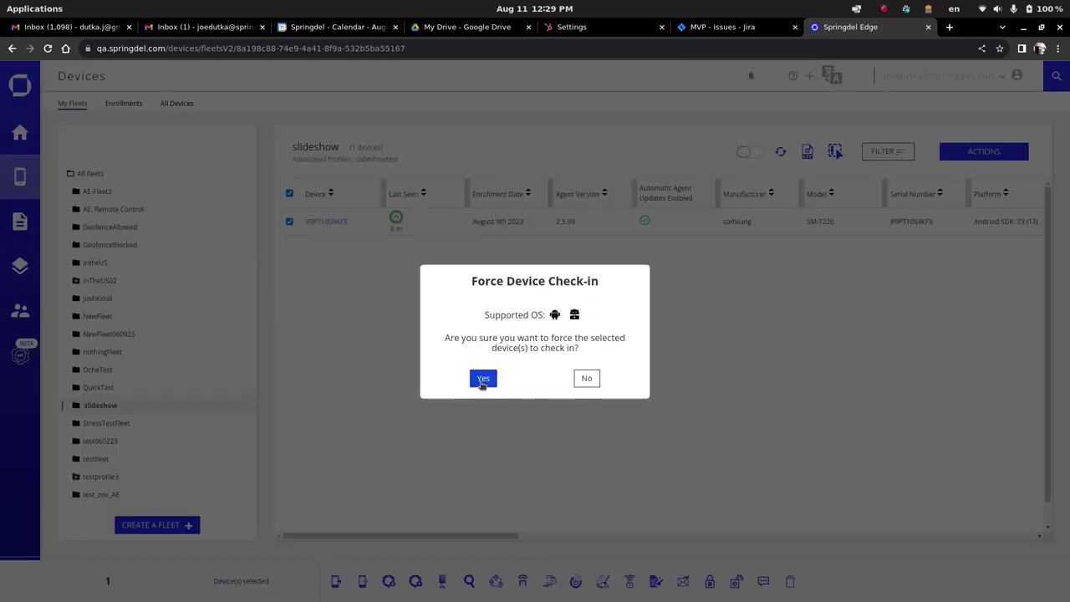
click(482, 381)
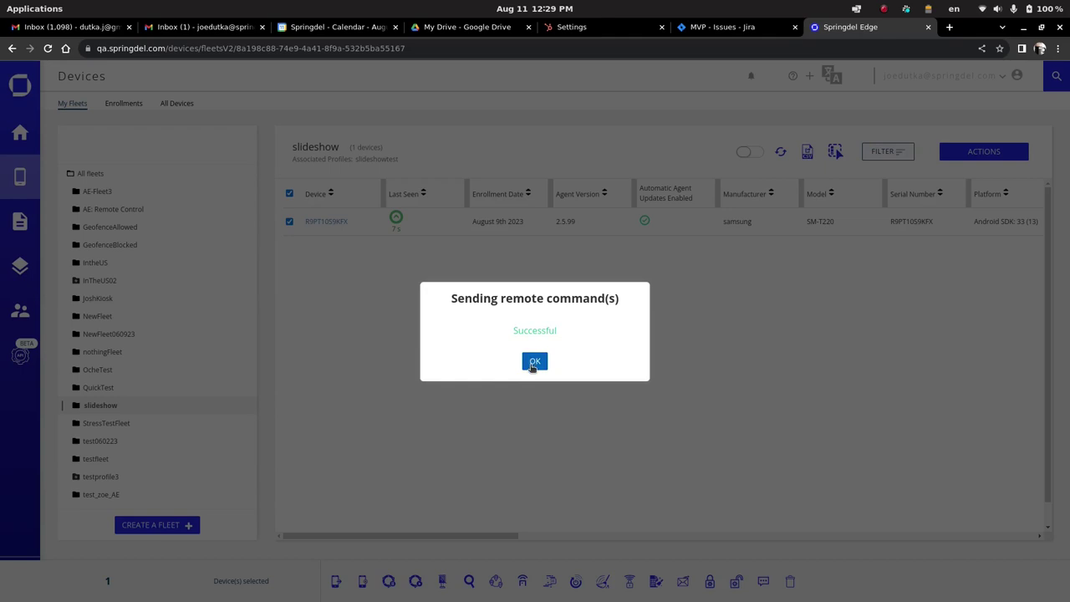
click(533, 362)
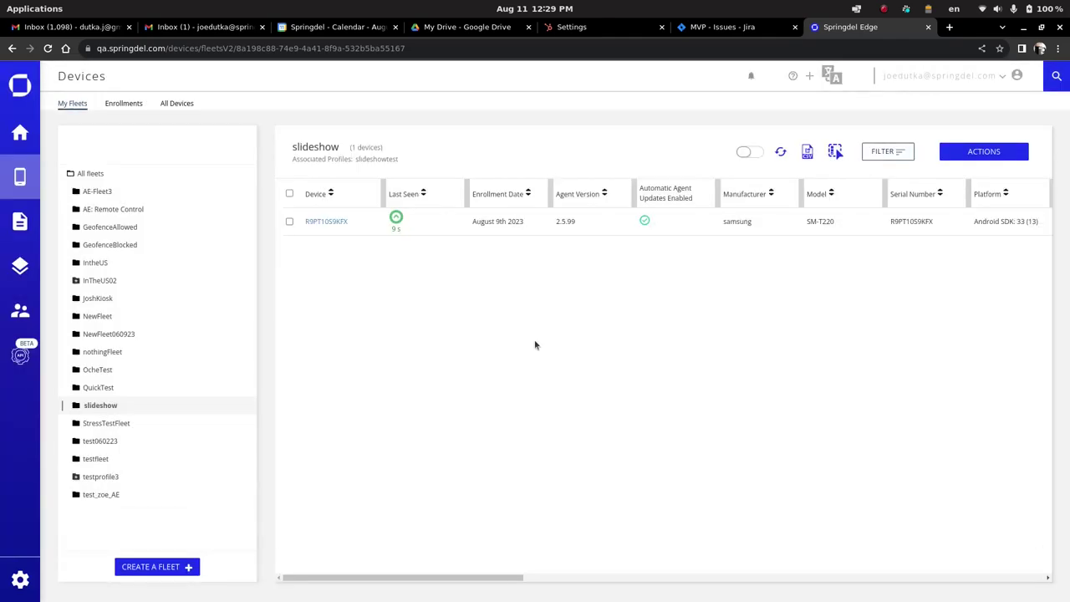
click(335, 222)
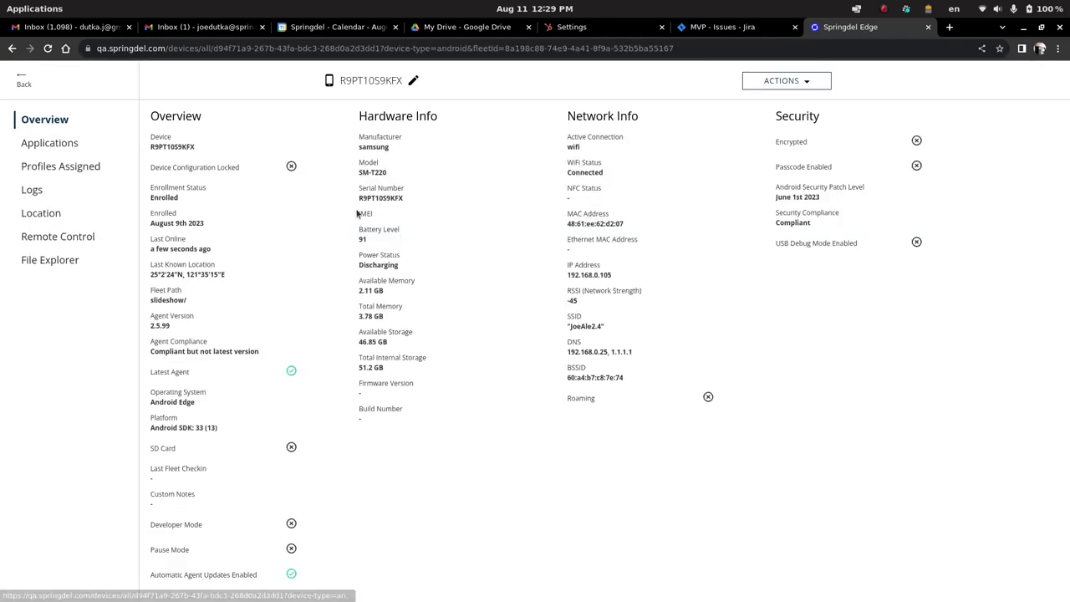
Open the tablet's Remote Control stream to watch the food slideshow reach 'Enjoy our latest offerings'.
click(54, 241)
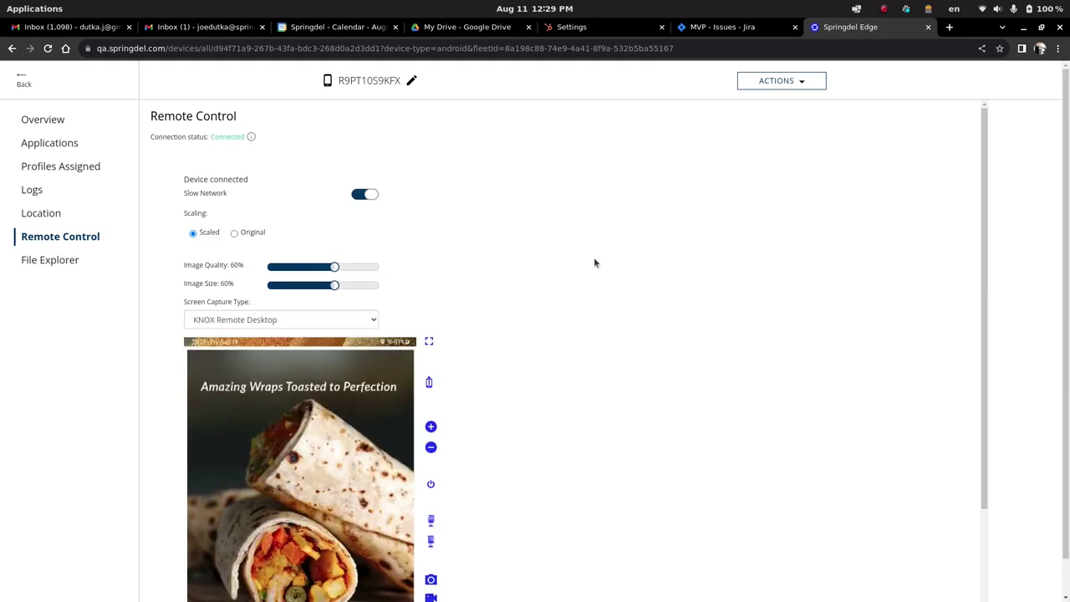
scroll(595, 252, down, 3)
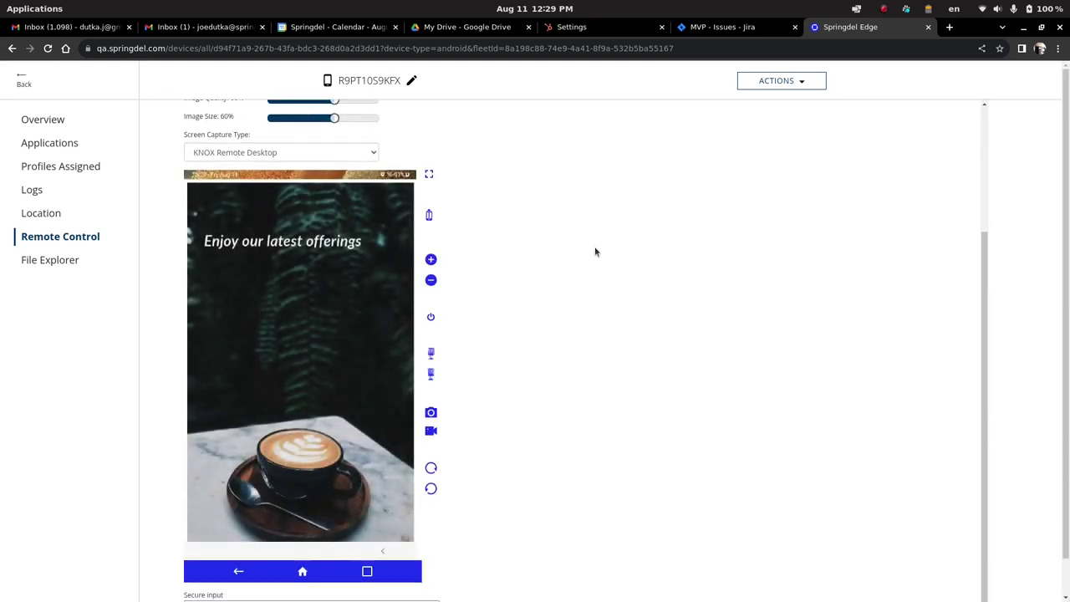